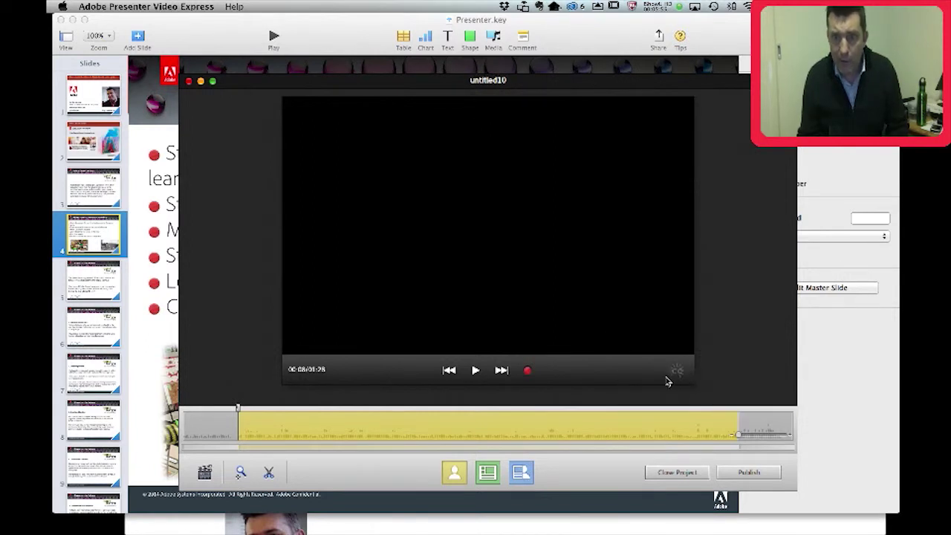
# Move the playhead back to 00:01 in the opening clip and show the project's branding settings
pyautogui.moveTo(681, 374)
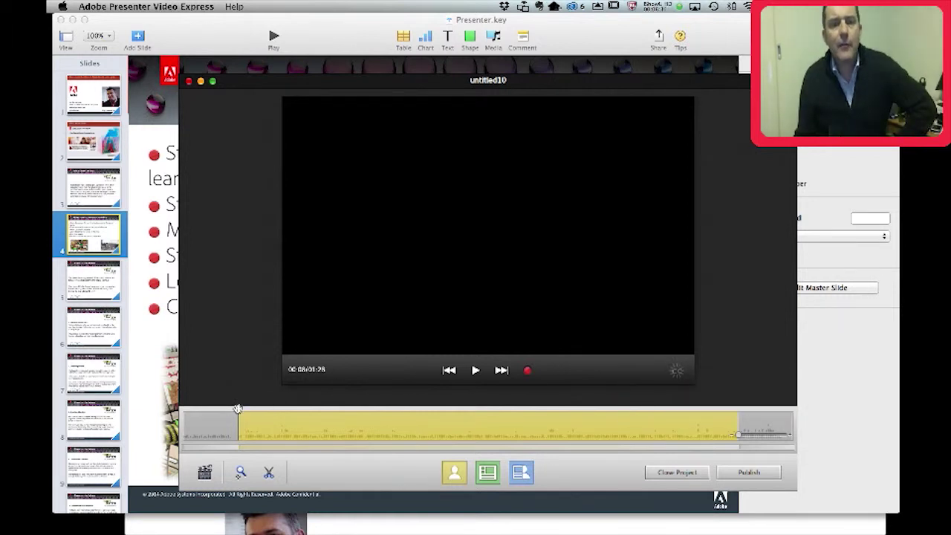
pyautogui.moveTo(237, 408); pyautogui.dragTo(189, 410)
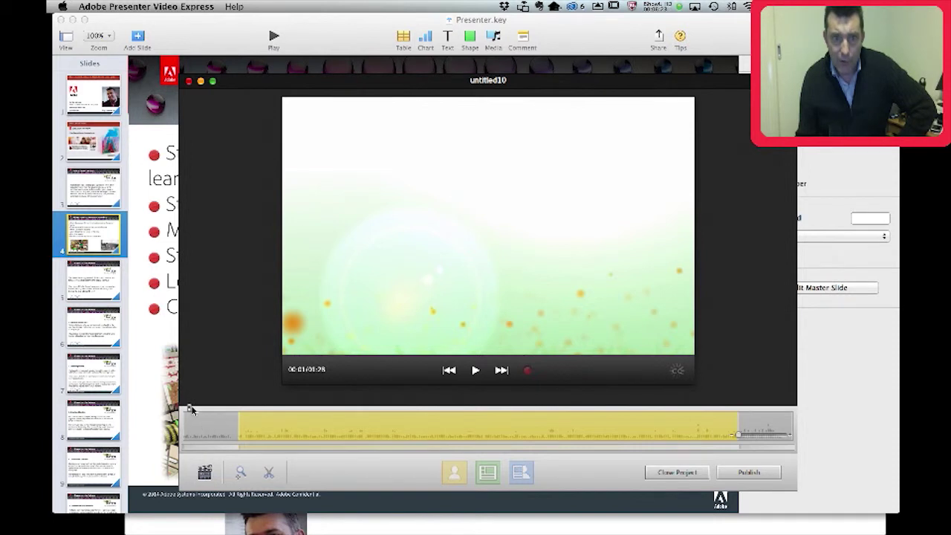
pyautogui.click(205, 474)
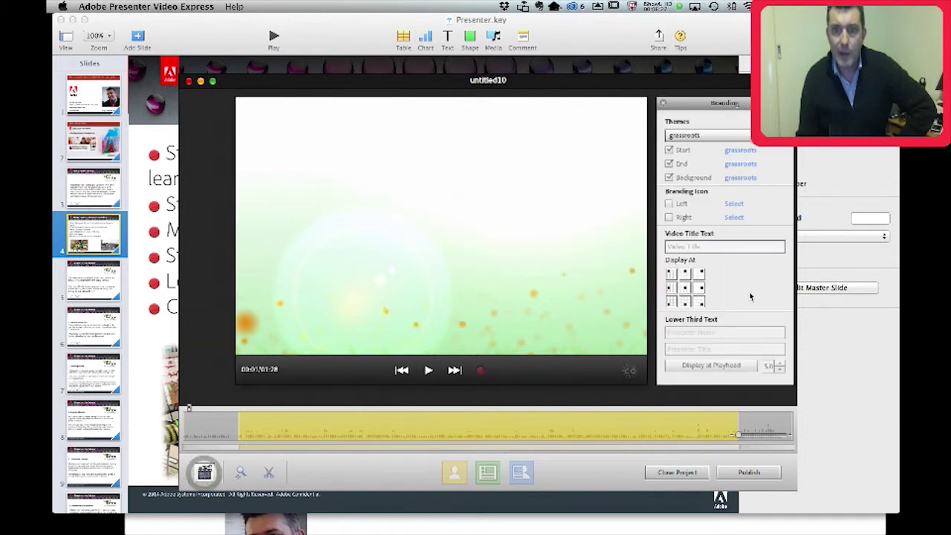
# Try the cubes branding theme, preview its opening clip, and return the playhead to 00:02
pyautogui.click(746, 135)
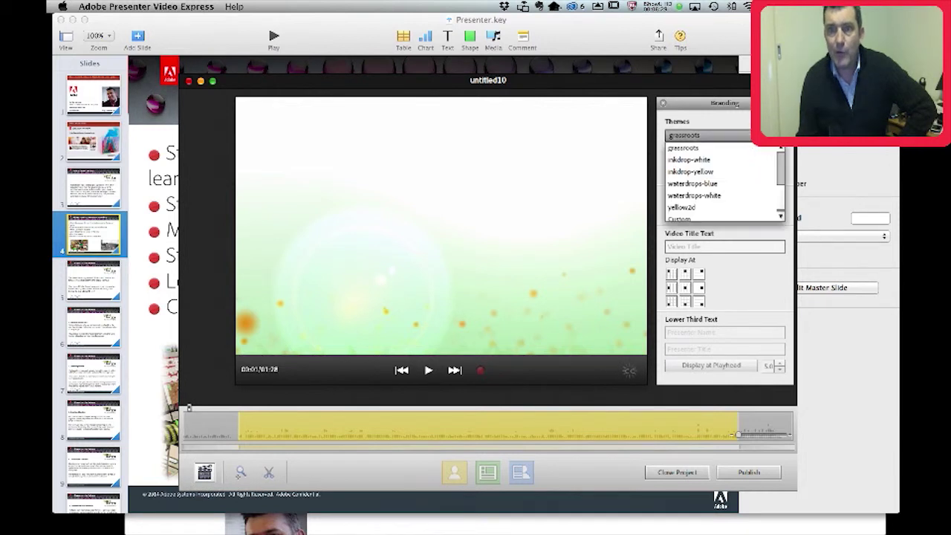
pyautogui.scroll(5, 778, 180)
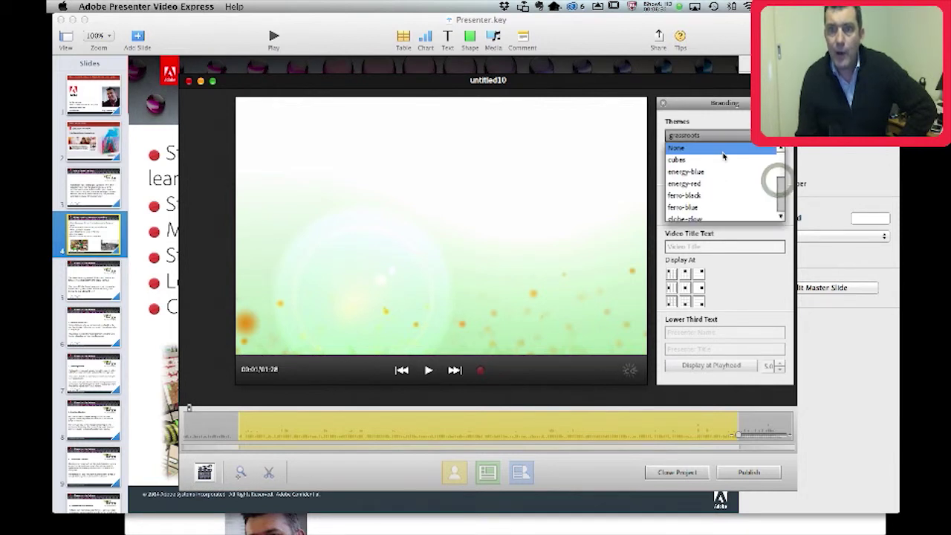
pyautogui.click(714, 160)
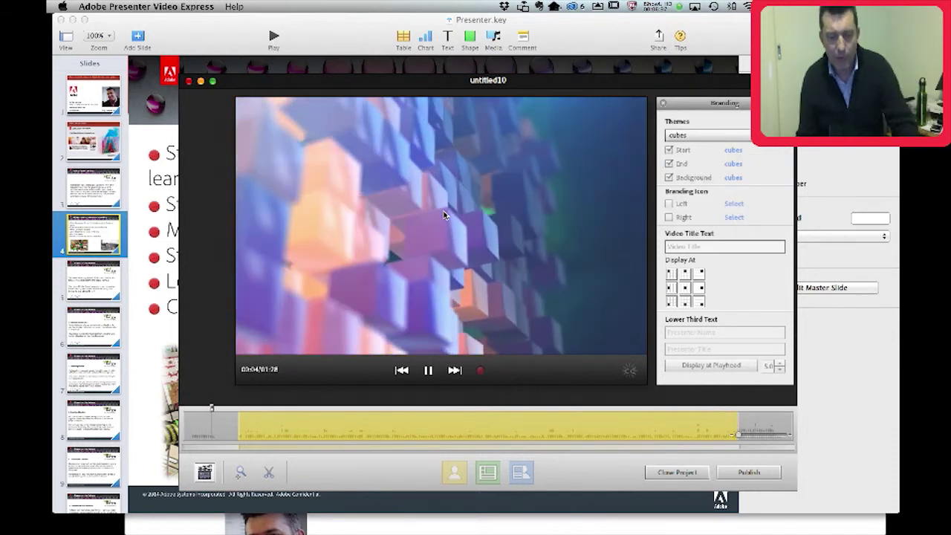
pyautogui.press('XF86AudioRaiseVolume')
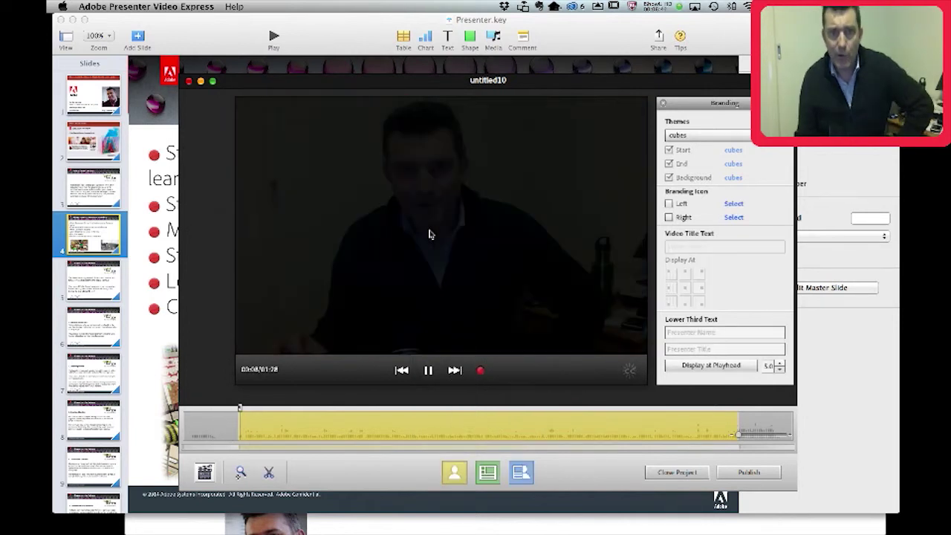
pyautogui.click(428, 370)
pyautogui.moveTo(256, 408); pyautogui.dragTo(196, 405)
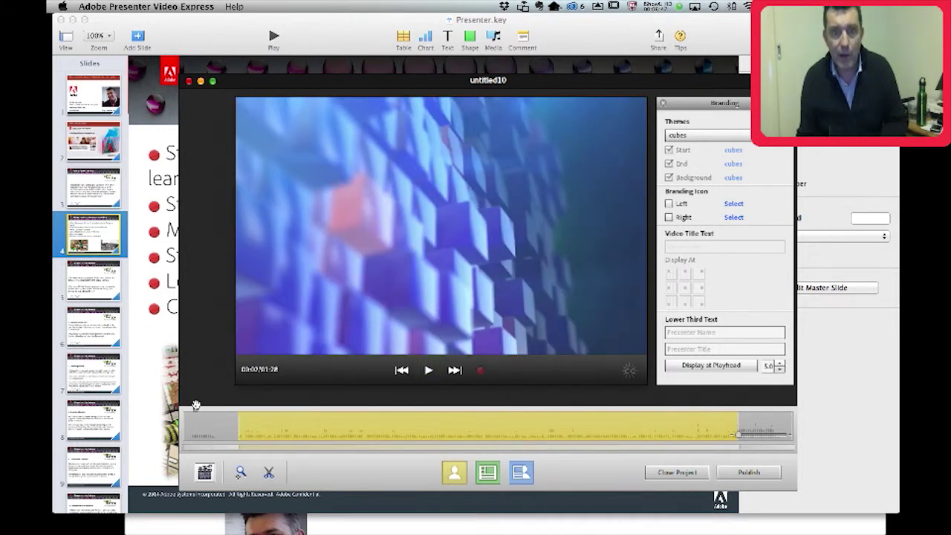
# Try the energy-blue branding theme and preview its opening clip
pyautogui.click(687, 136)
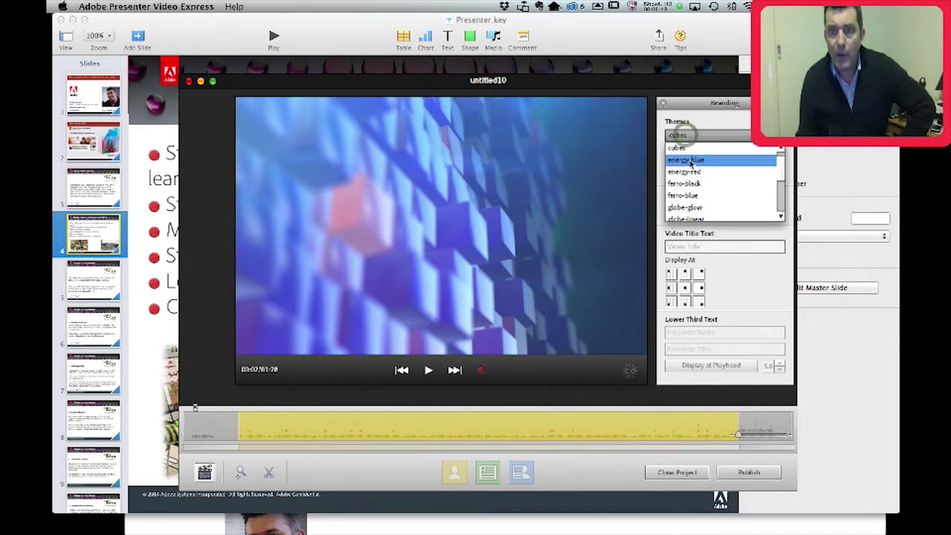
pyautogui.click(690, 160)
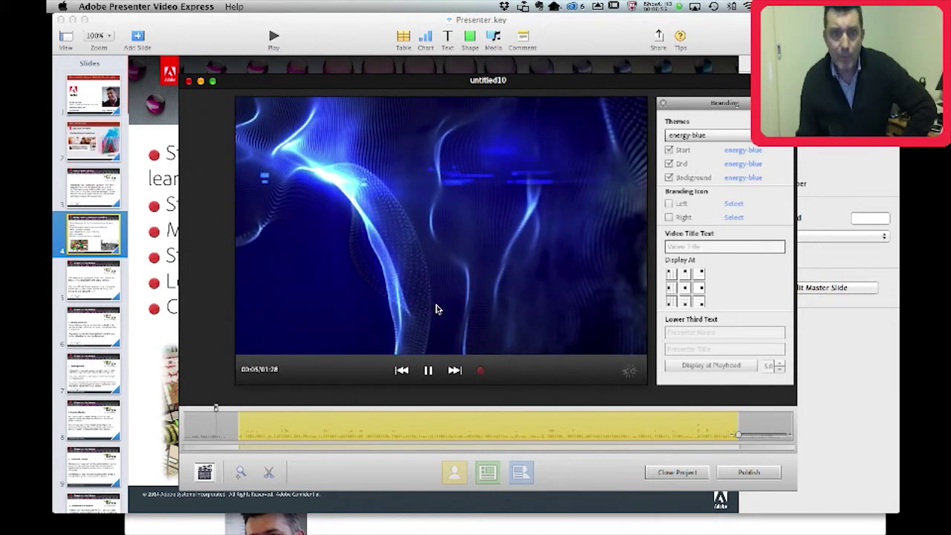
pyautogui.click(428, 370)
# Try the energy-red branding theme and preview its opening clip
pyautogui.click(677, 141)
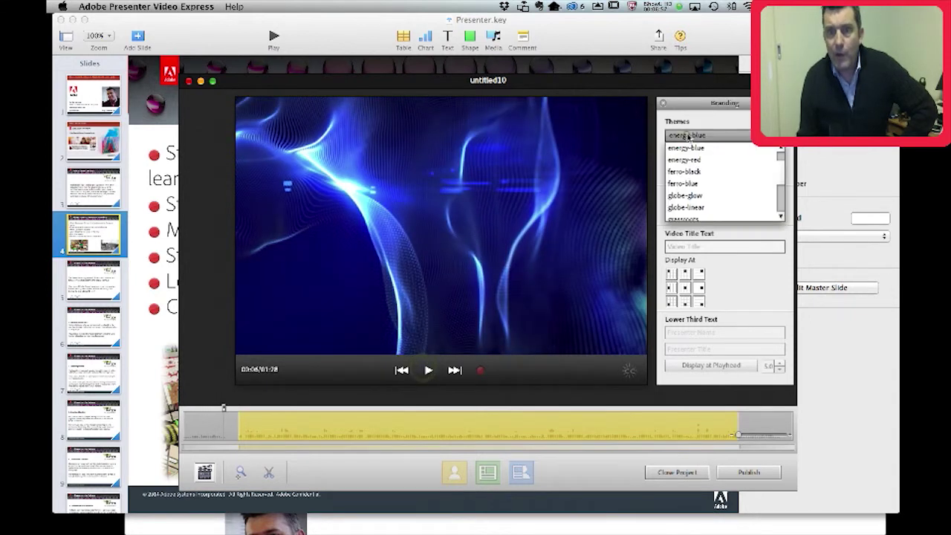
pyautogui.click(692, 160)
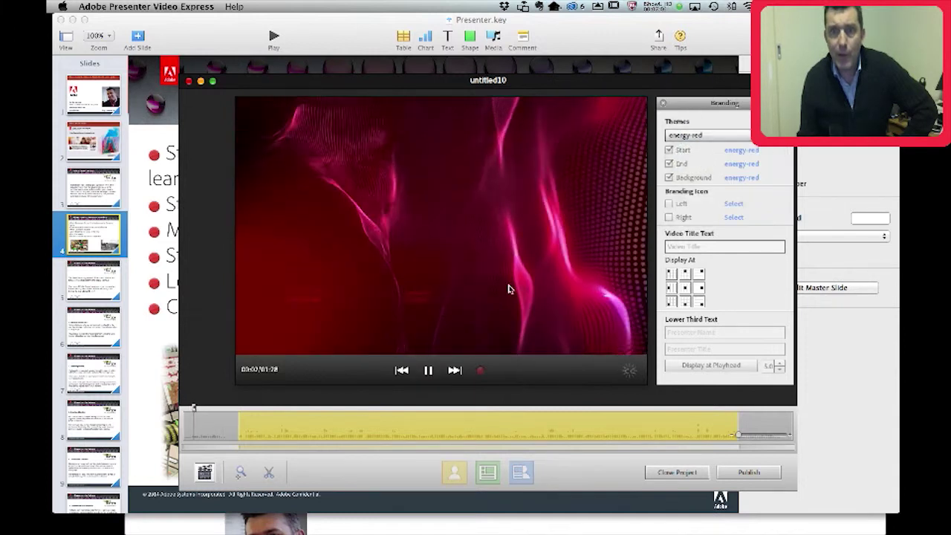
pyautogui.click(428, 370)
# Try the Custom branding theme and briefly play the video
pyautogui.click(722, 134)
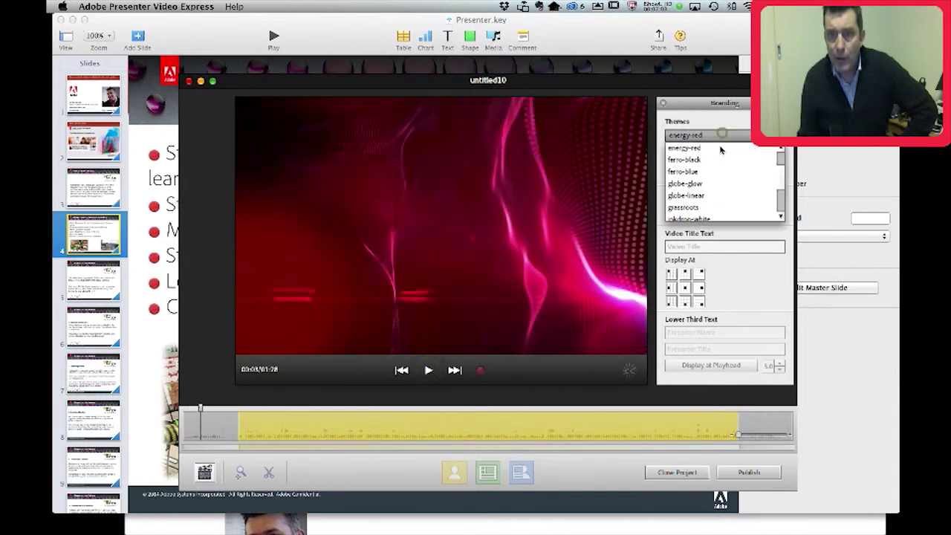
pyautogui.scroll(-5, 721, 171)
pyautogui.click(779, 179)
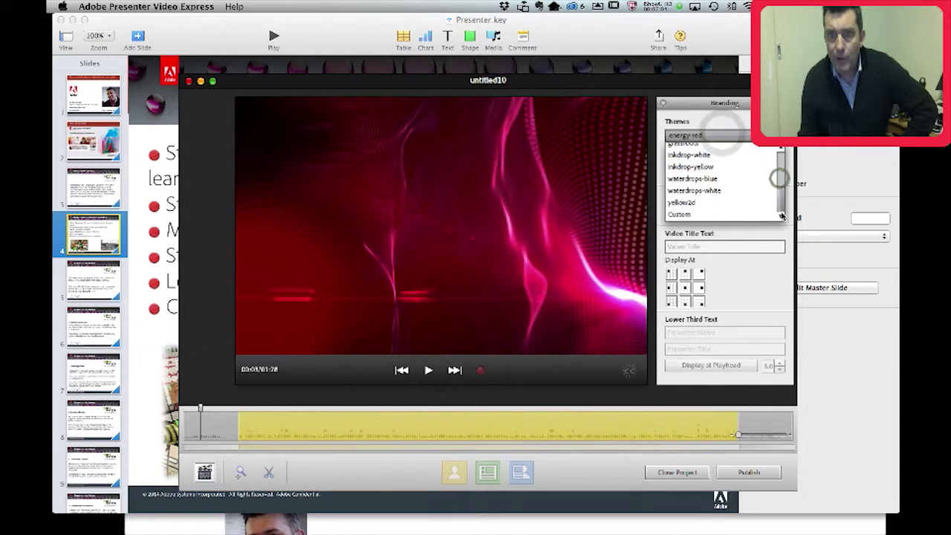
pyautogui.click(684, 214)
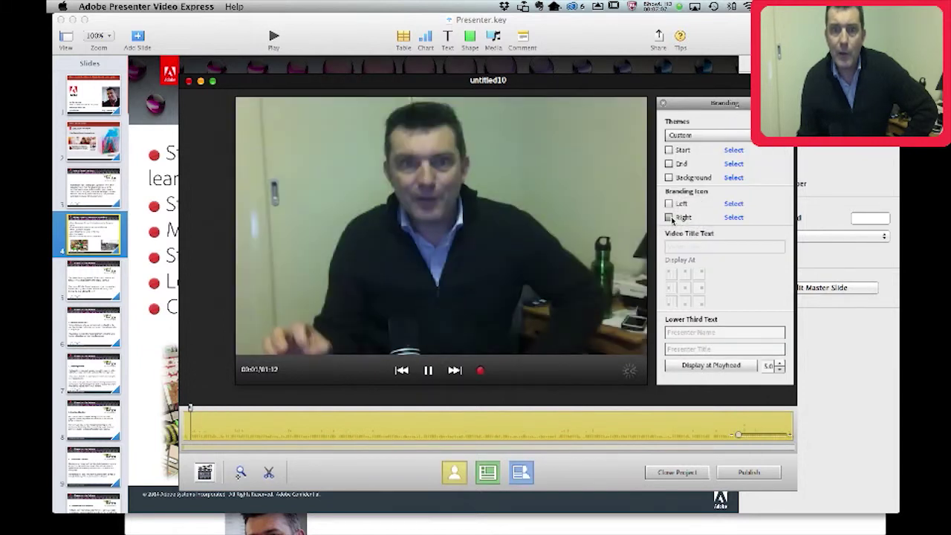
pyautogui.click(429, 371)
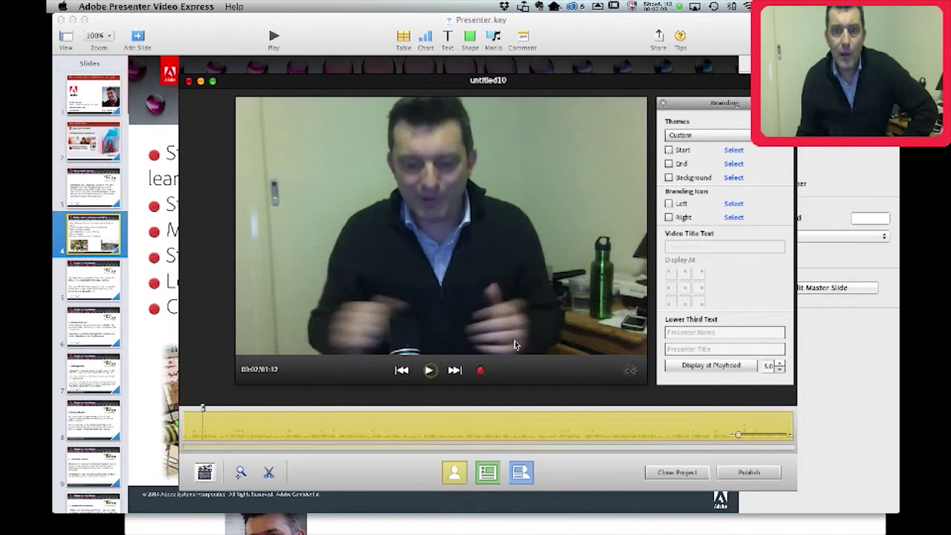
# Apply the grassroots branding theme and pause its opening clip at 00:02
pyautogui.click(717, 141)
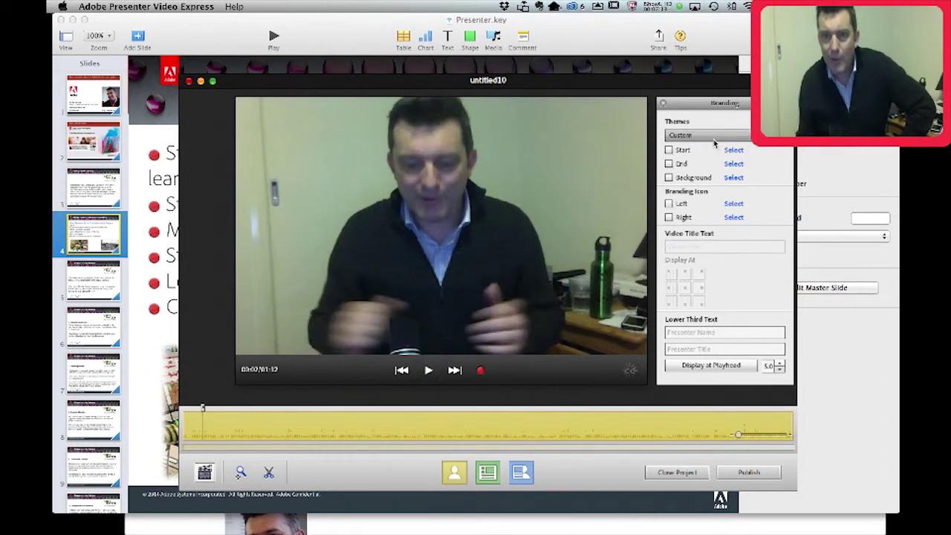
pyautogui.click(715, 140)
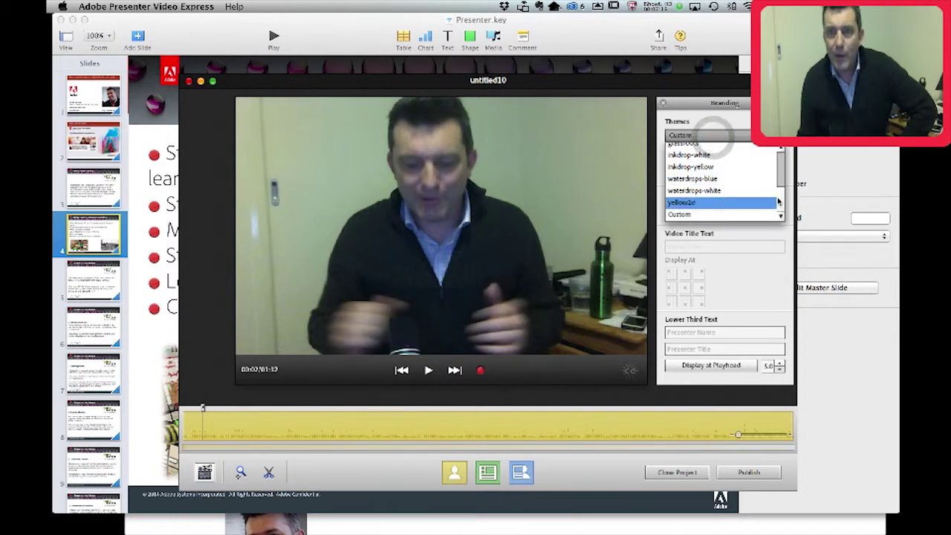
pyautogui.scroll(2, 778, 197)
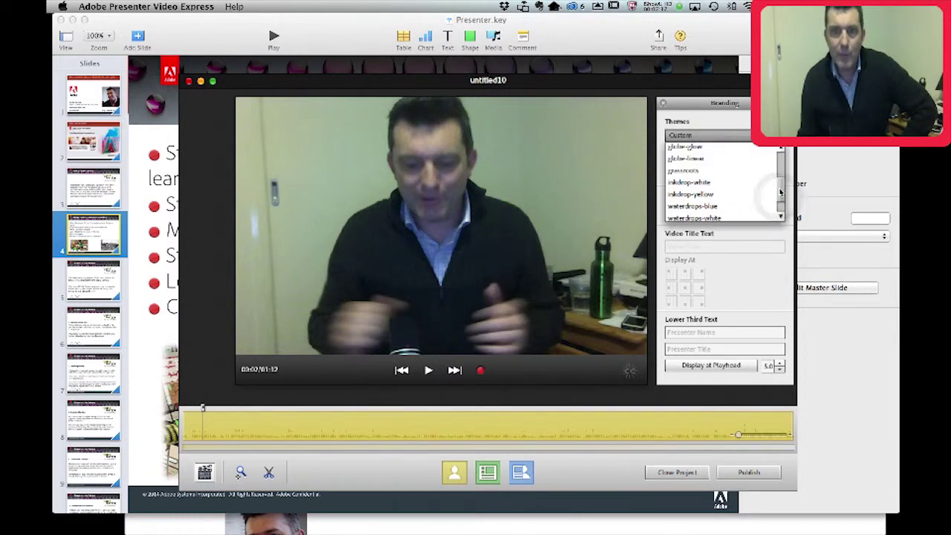
pyautogui.moveTo(780, 192); pyautogui.dragTo(775, 187)
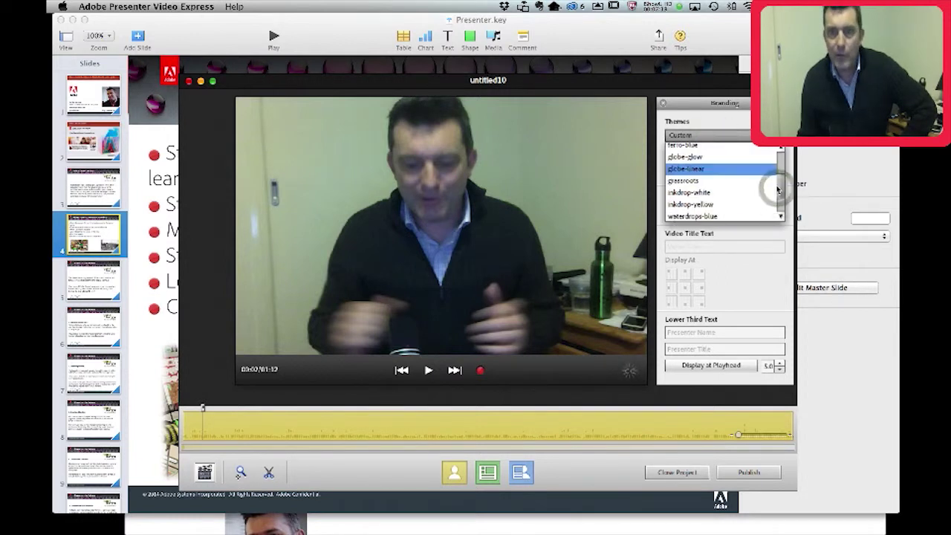
pyautogui.click(734, 182)
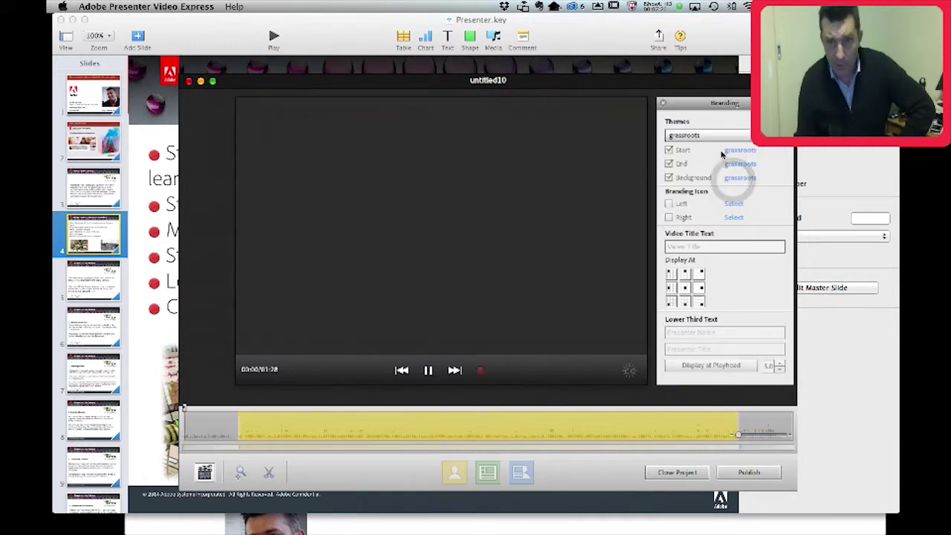
pyautogui.click(428, 369)
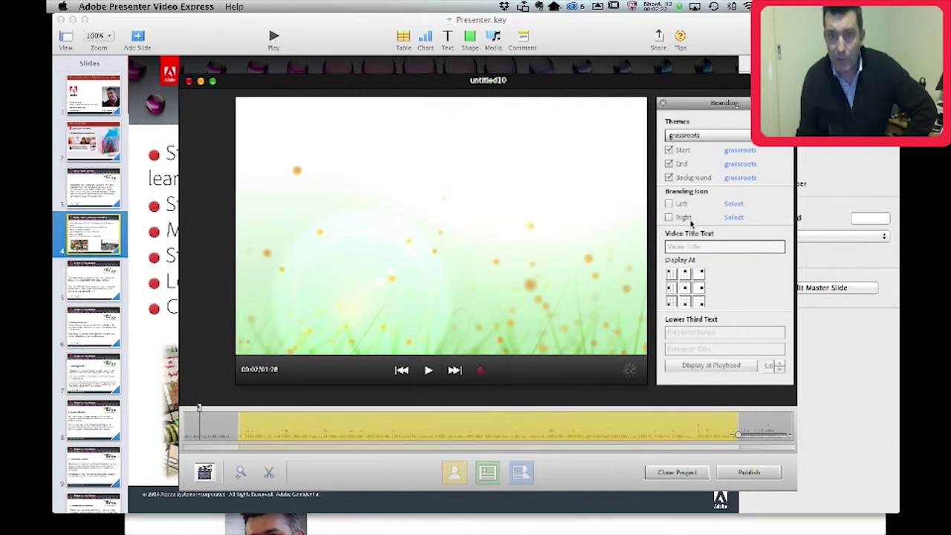
# Set the video title text to "Presenter", display it at Center Right, and preview the transition into the recording
pyautogui.click(685, 246)
pyautogui.write('Presenter')
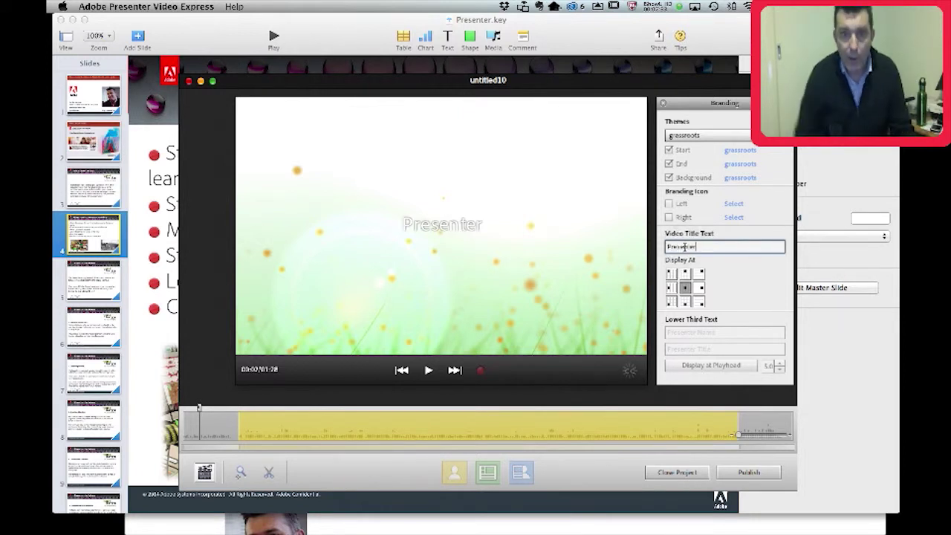
pyautogui.click(699, 273)
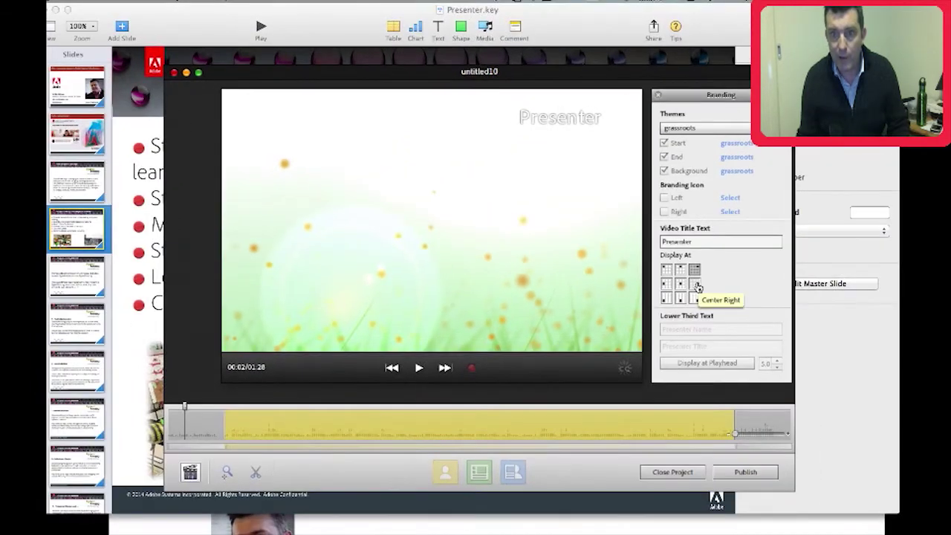
pyautogui.click(697, 285)
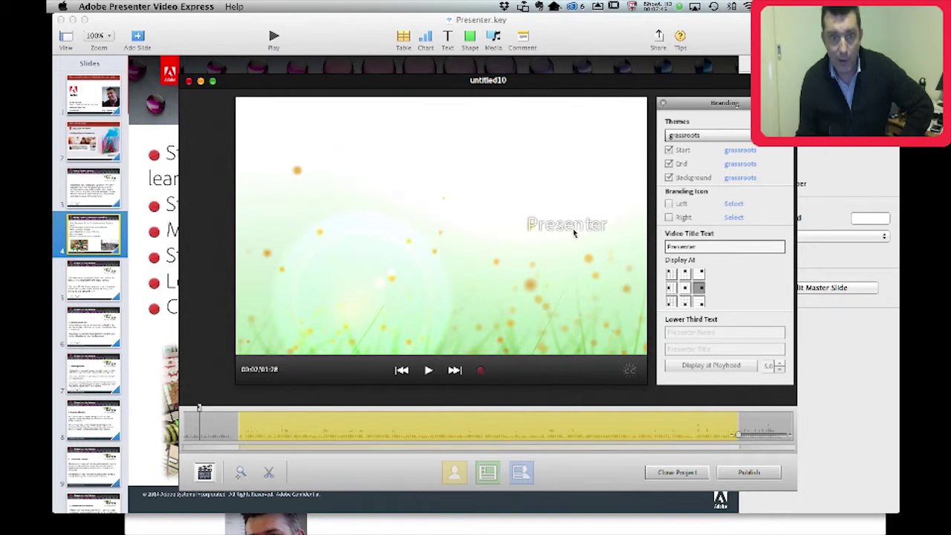
pyautogui.click(428, 371)
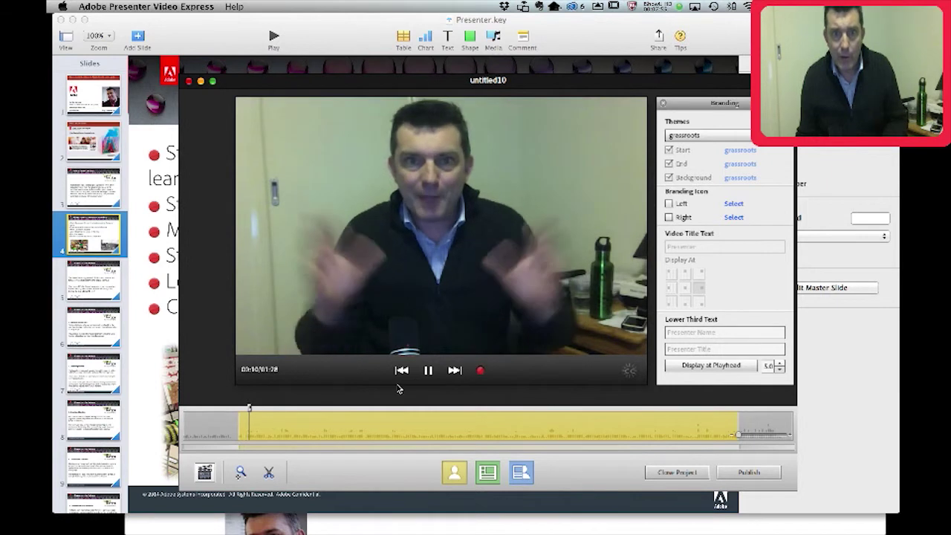
pyautogui.click(429, 371)
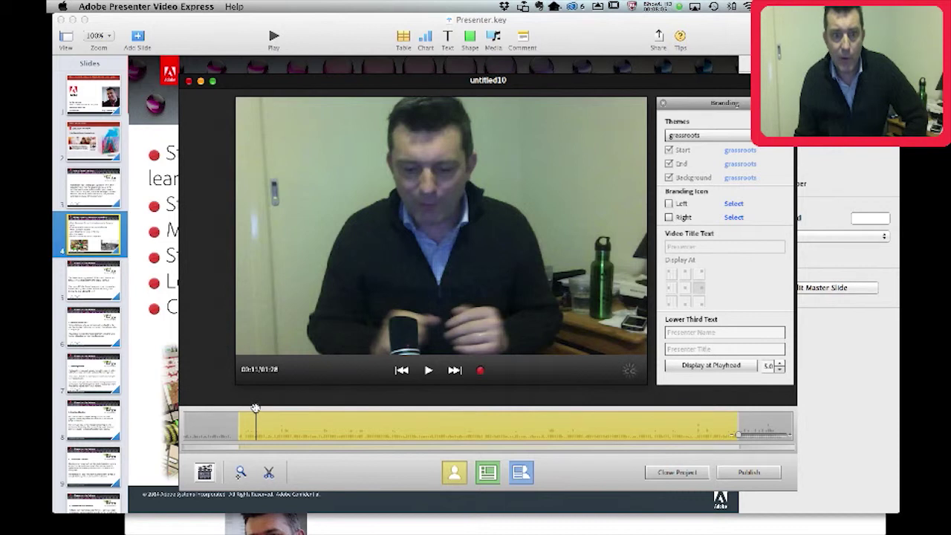
# Trim out the start of the webcam recording from 00:08 to 00:14
pyautogui.moveTo(255, 408)
pyautogui.mouseDown()
pyautogui.moveTo(272, 408)
pyautogui.moveTo(239, 408)
pyautogui.mouseUp()
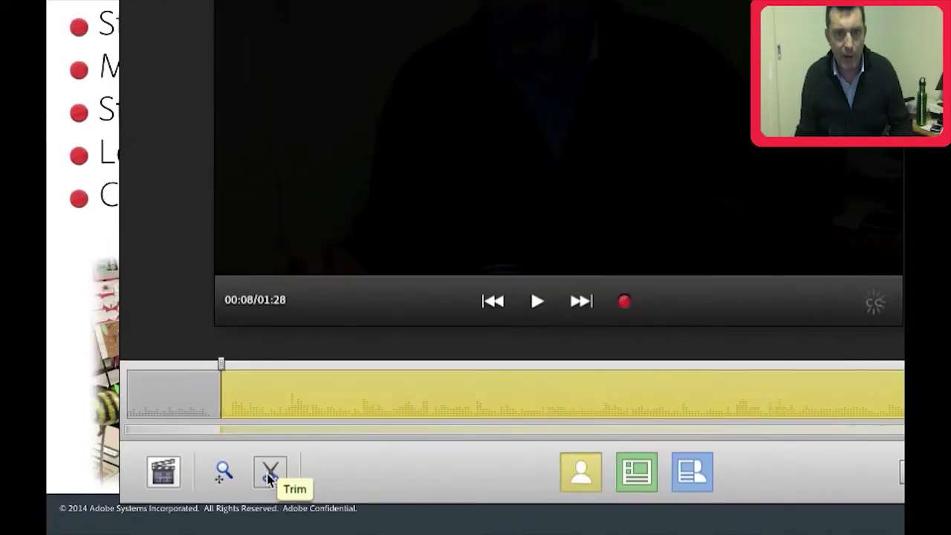
pyautogui.click(269, 476)
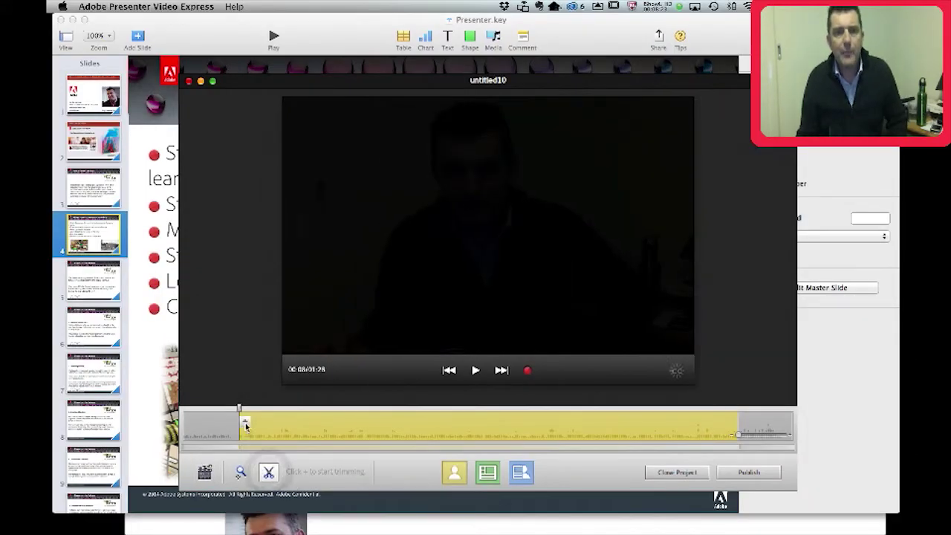
pyautogui.press('space')
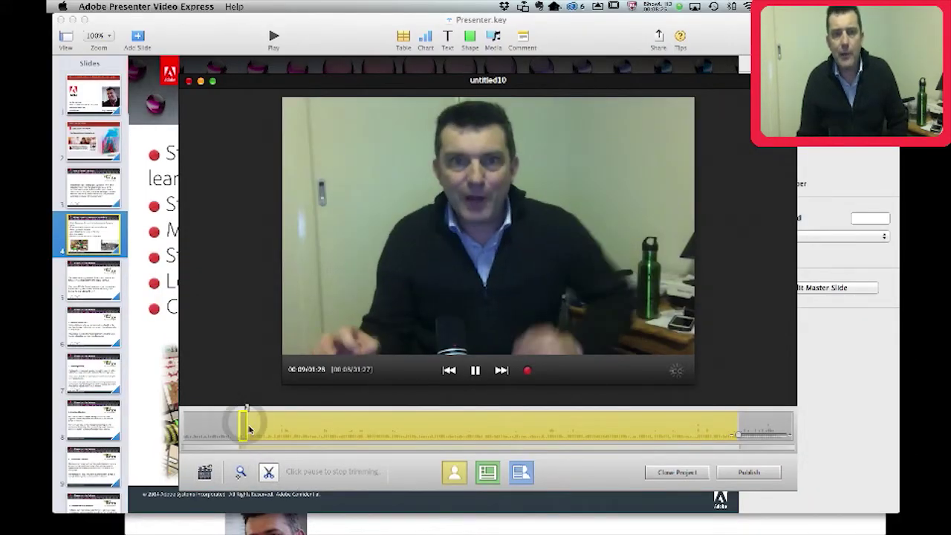
pyautogui.click(475, 369)
pyautogui.moveTo(264, 409); pyautogui.dragTo(284, 409)
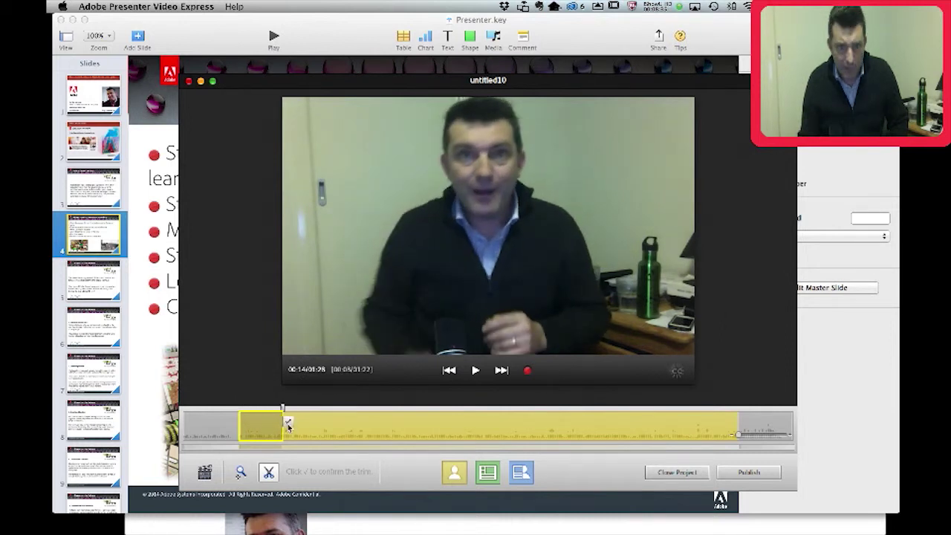
pyautogui.click(288, 422)
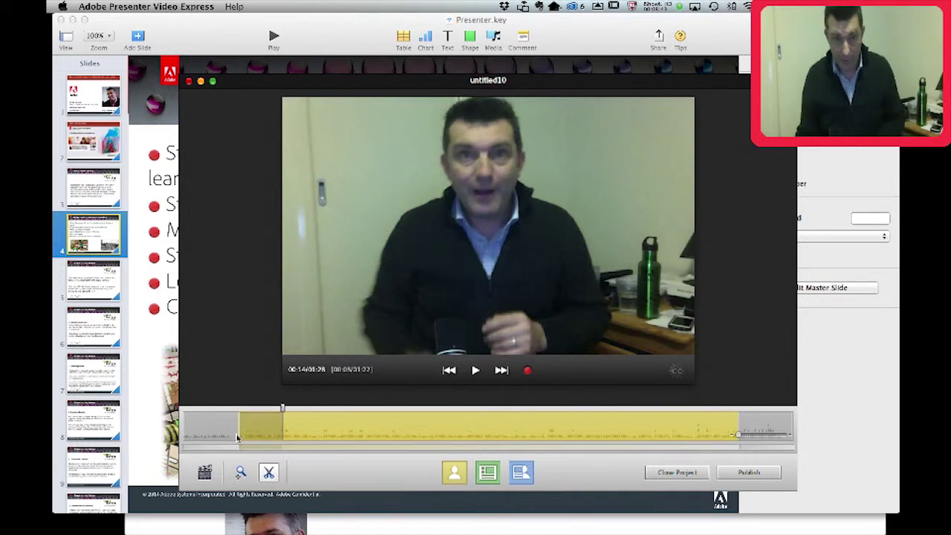
# Play the video from 00:05 in the opening clip across the trimmed section to check the cut
pyautogui.moveTo(283, 407); pyautogui.dragTo(218, 409)
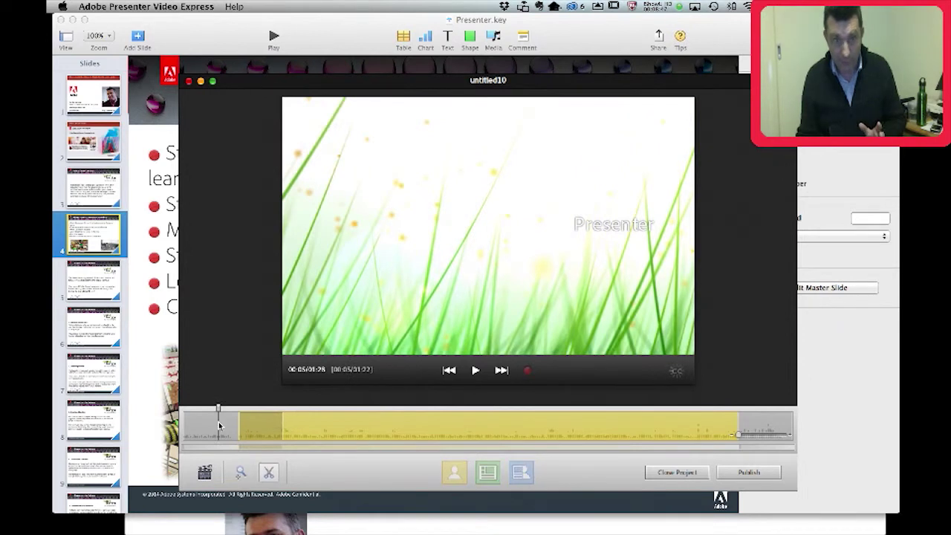
pyautogui.click(475, 371)
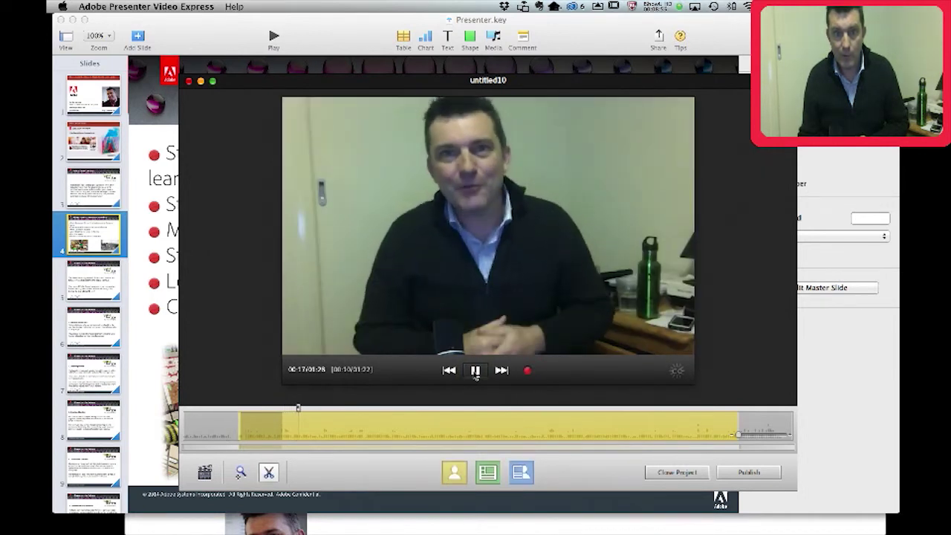
pyautogui.click(475, 371)
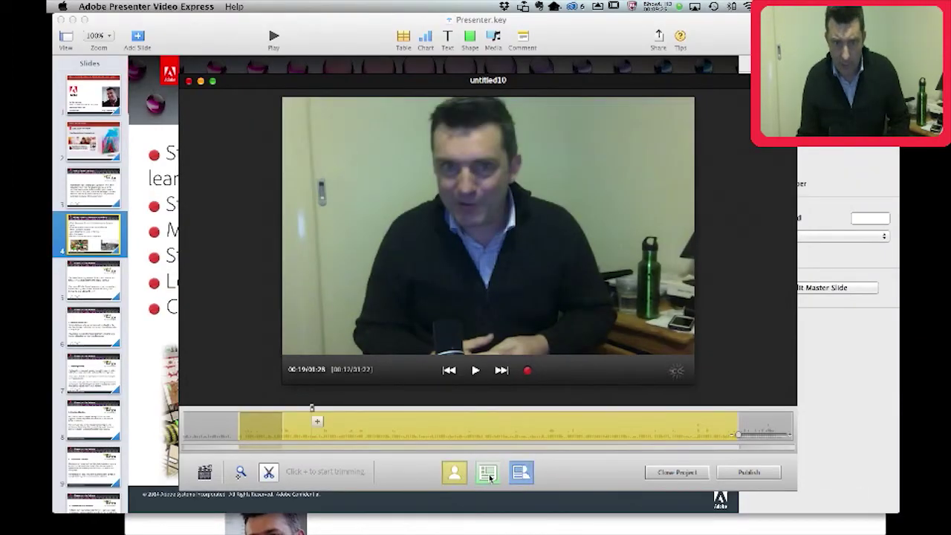
# Try the presentation-only and combined layouts from 00:19, swap the webcam side at 00:20, and play up to 00:23
pyautogui.click(488, 476)
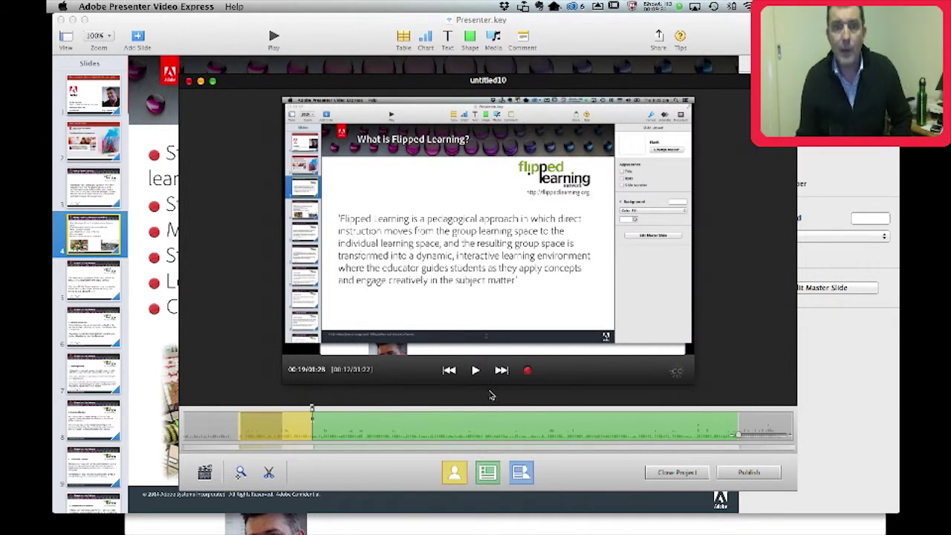
pyautogui.click(520, 473)
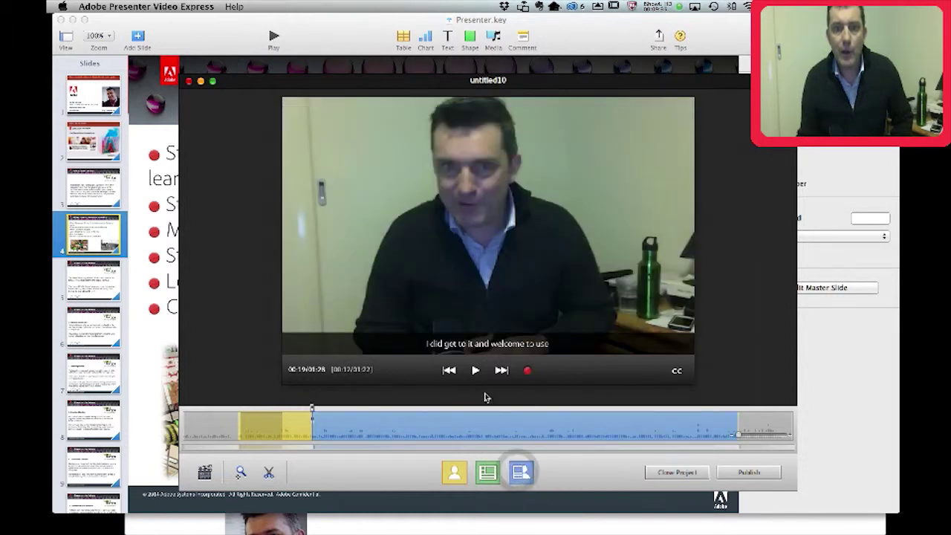
pyautogui.click(476, 371)
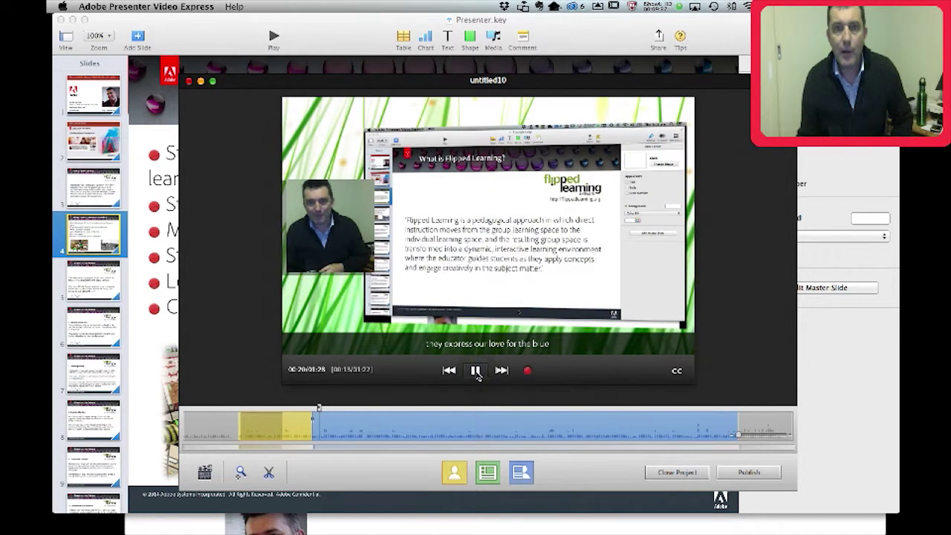
pyautogui.click(523, 474)
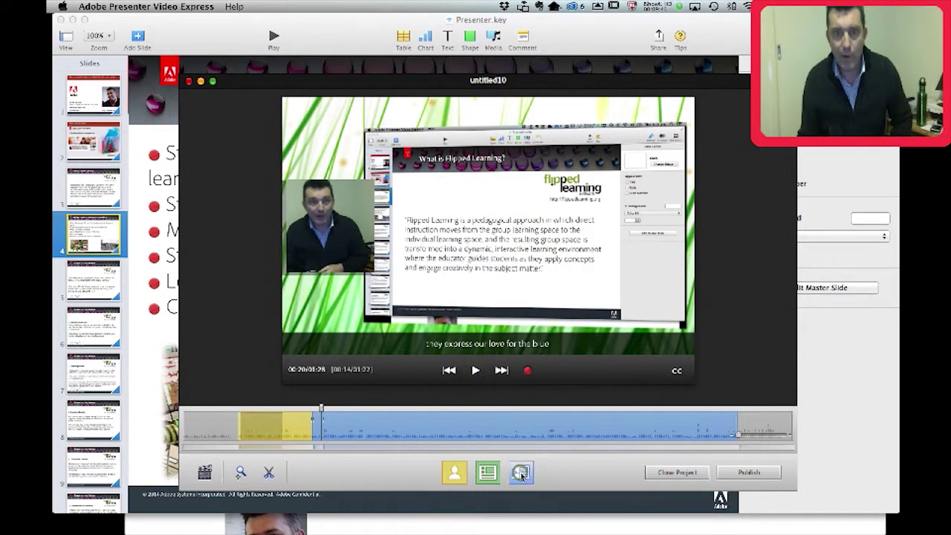
pyautogui.click(475, 371)
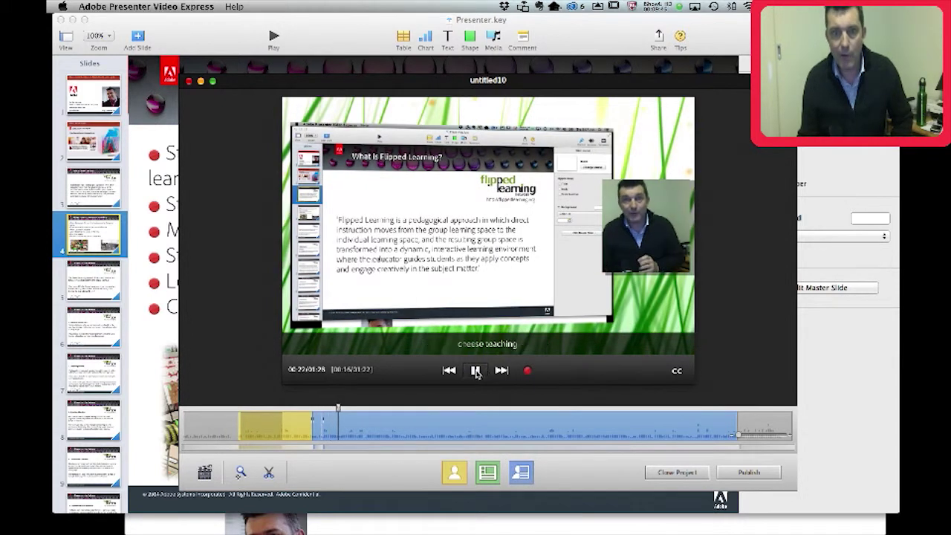
pyautogui.click(477, 371)
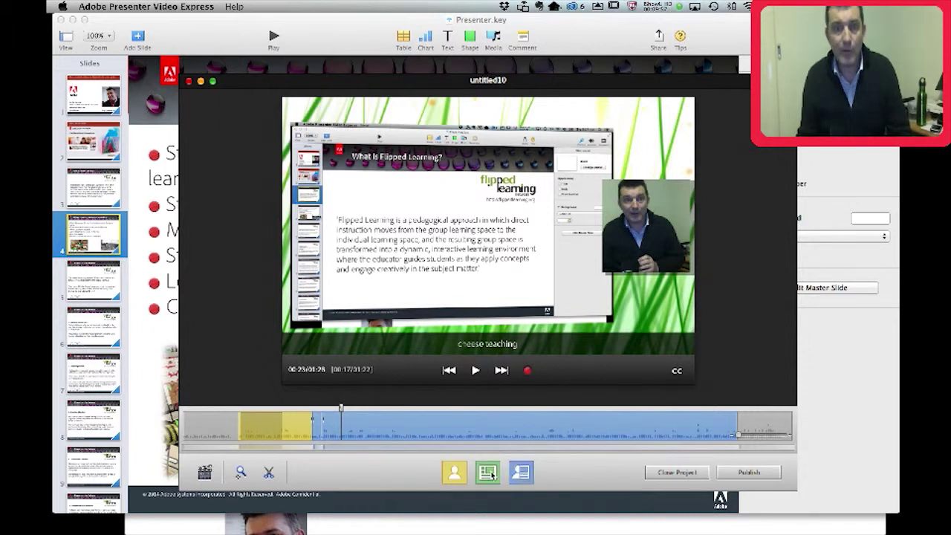
# Play from 00:15 to 00:32, applying the combined layout at about 00:19, the opposite webcam side at about 00:24, and presentation only at about 00:28
pyautogui.moveTo(341, 408); pyautogui.dragTo(283, 408)
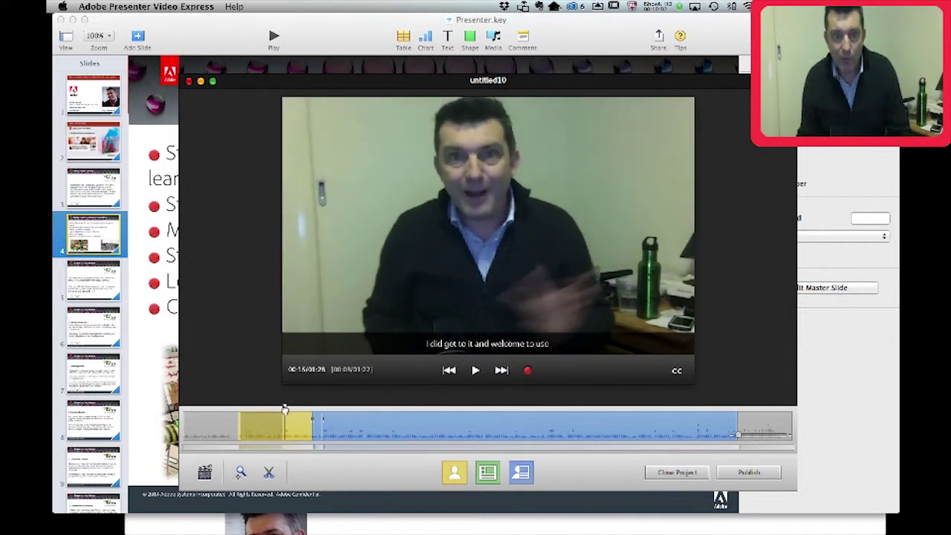
pyautogui.click(476, 371)
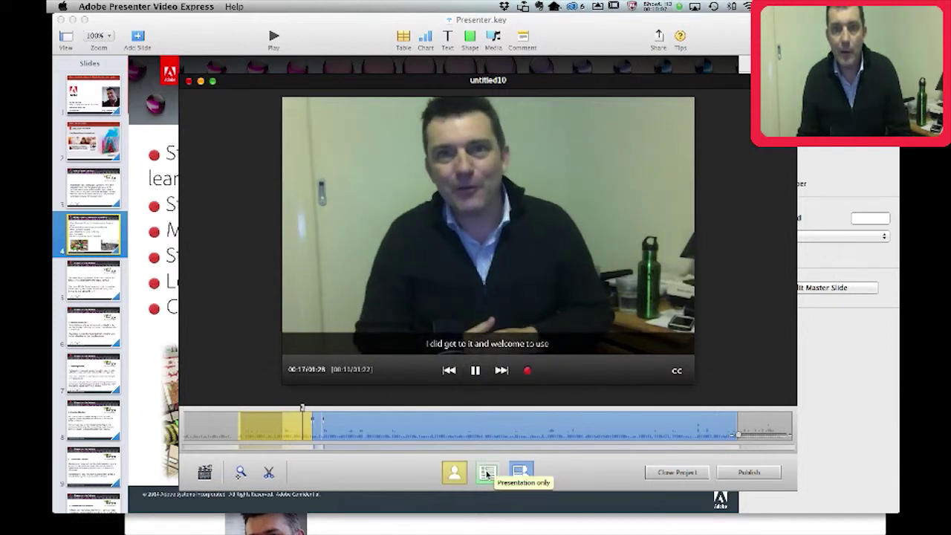
pyautogui.click(522, 474)
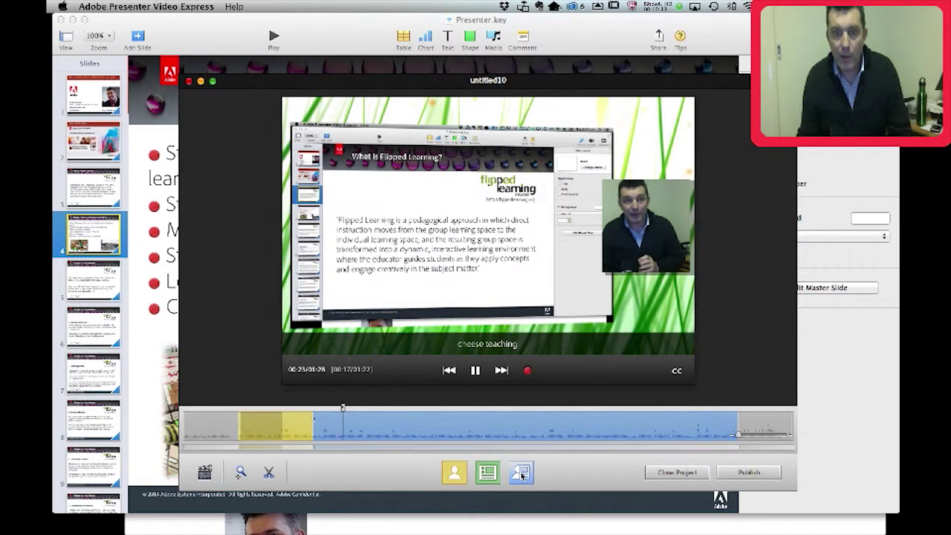
pyautogui.click(522, 475)
pyautogui.click(521, 473)
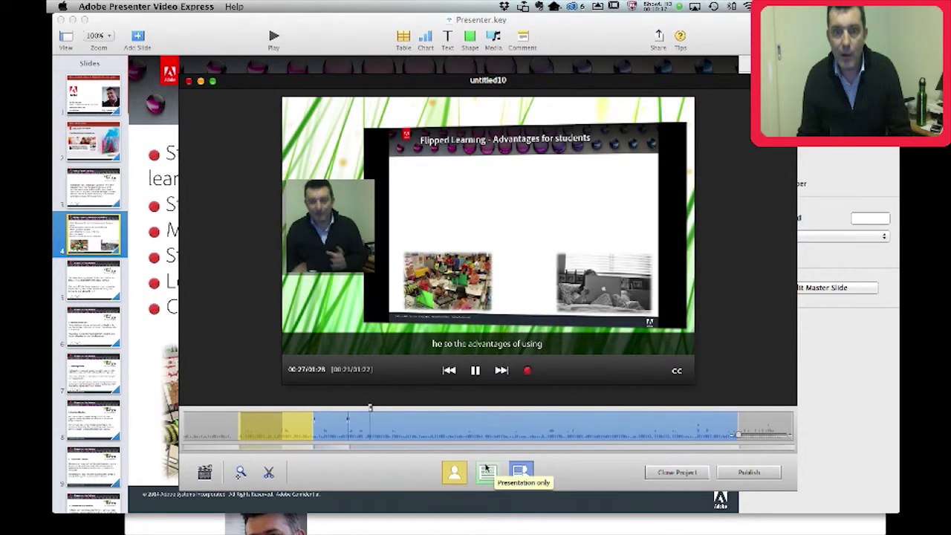
pyautogui.click(486, 474)
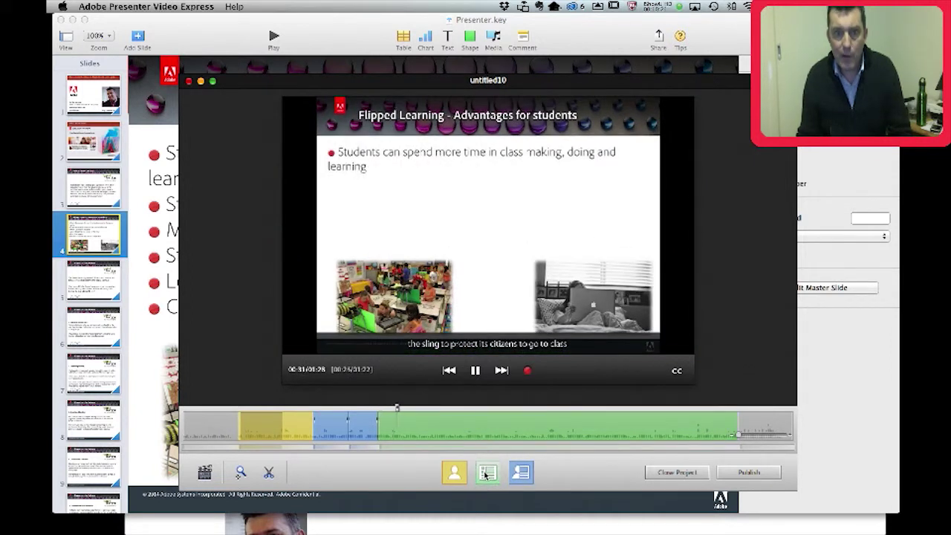
pyautogui.click(475, 370)
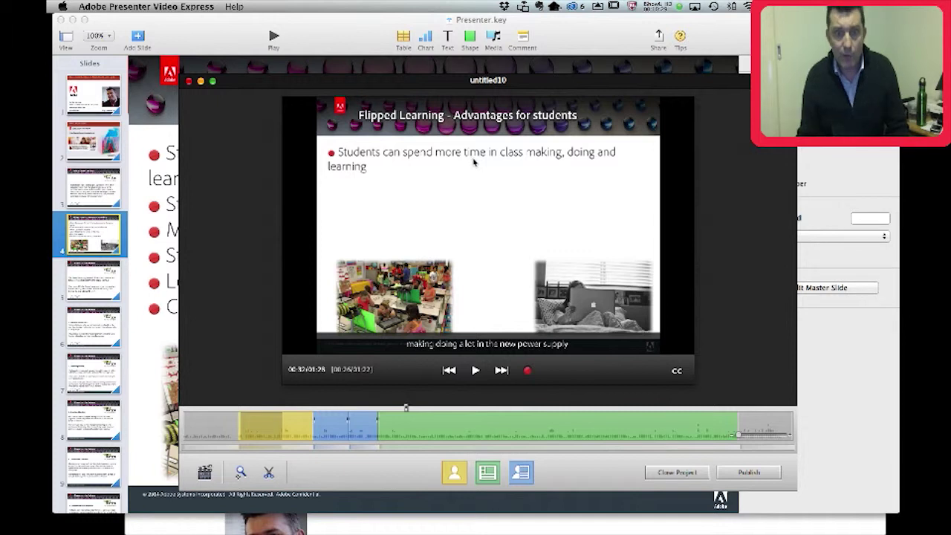
# Add a pan and zoom at 00:32 onto the slide's heading and first bullet, and play it through to 00:35
pyautogui.click(240, 474)
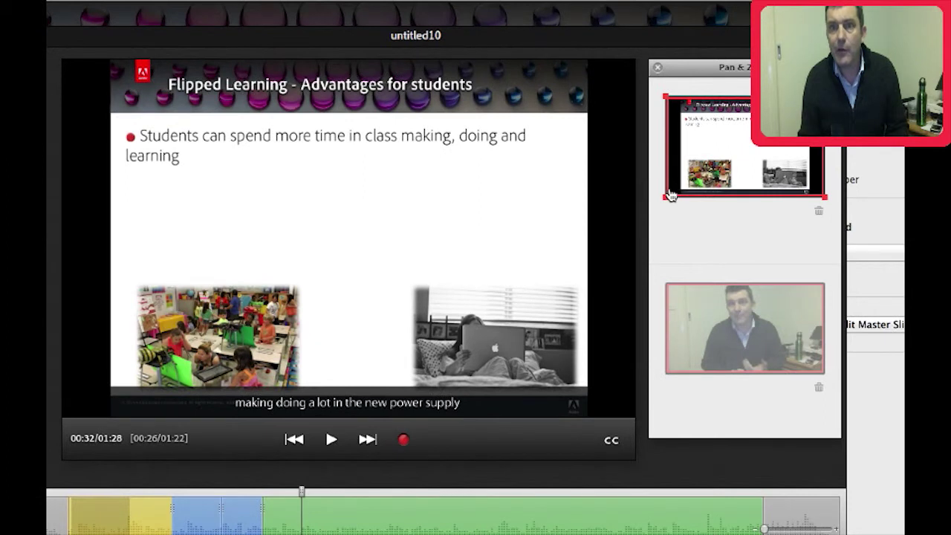
pyautogui.moveTo(664, 199); pyautogui.dragTo(696, 153)
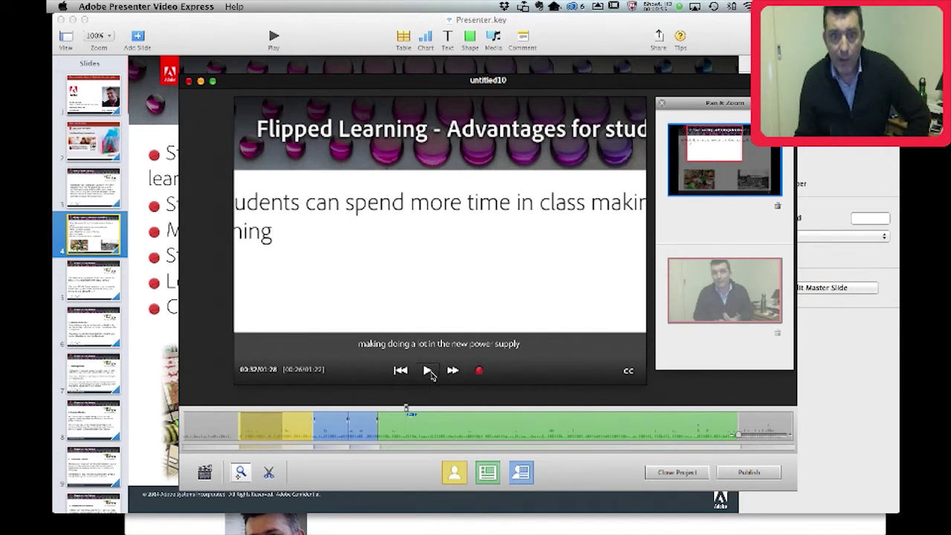
pyautogui.click(429, 371)
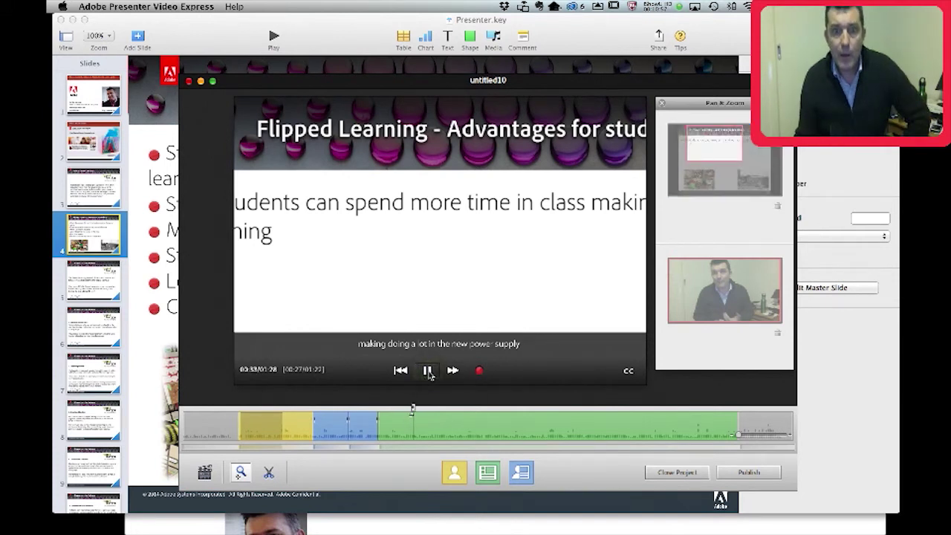
pyautogui.click(428, 372)
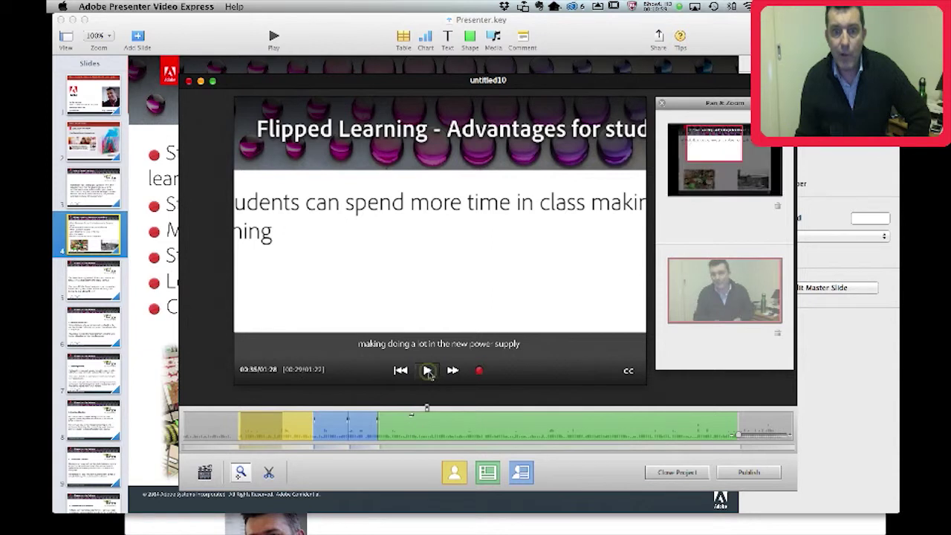
# Zoom back out to the full slide at 00:35 and replay both zoom transitions from 00:31
pyautogui.click(705, 148)
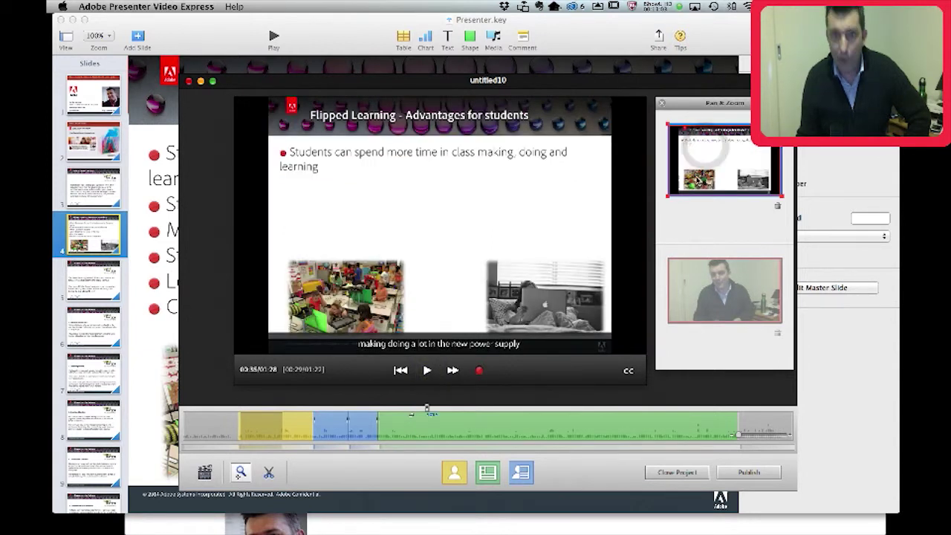
pyautogui.click(429, 372)
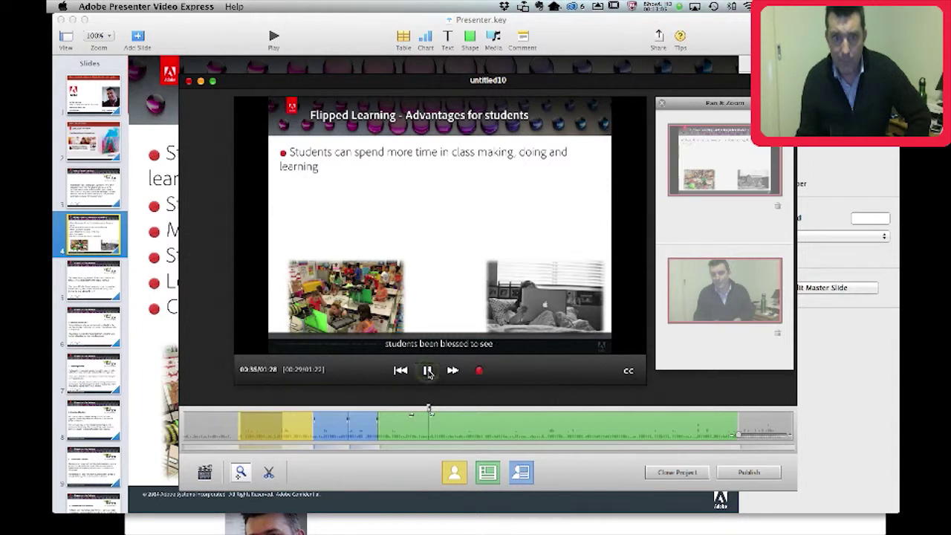
pyautogui.click(429, 372)
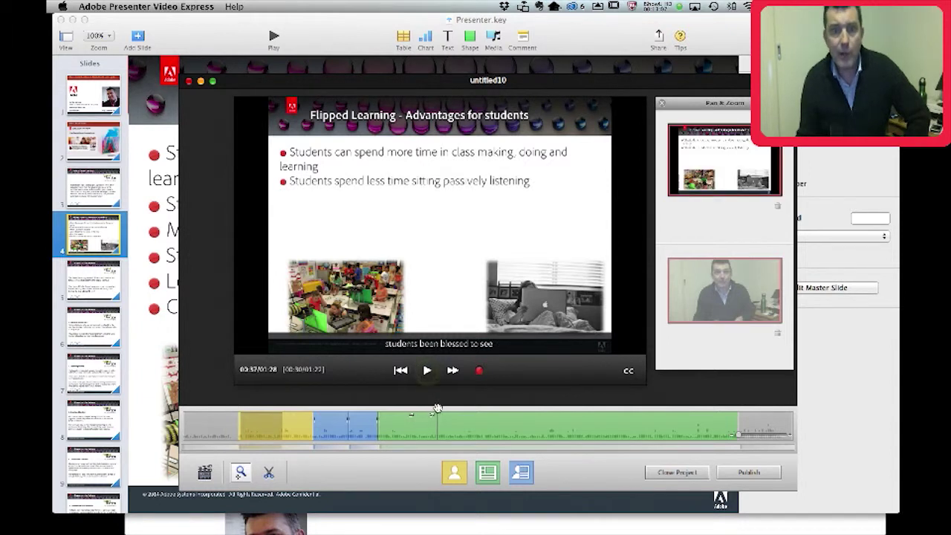
pyautogui.moveTo(435, 408); pyautogui.dragTo(400, 408)
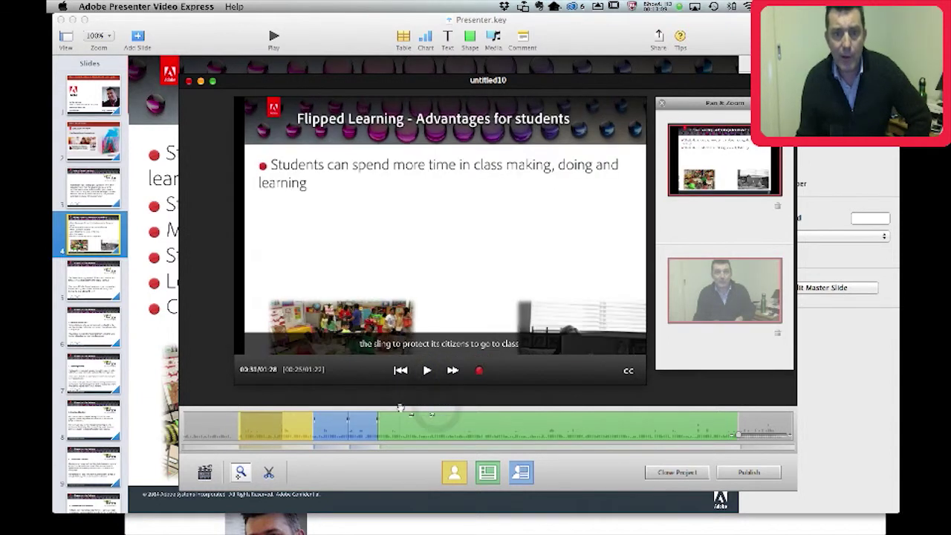
pyautogui.click(428, 372)
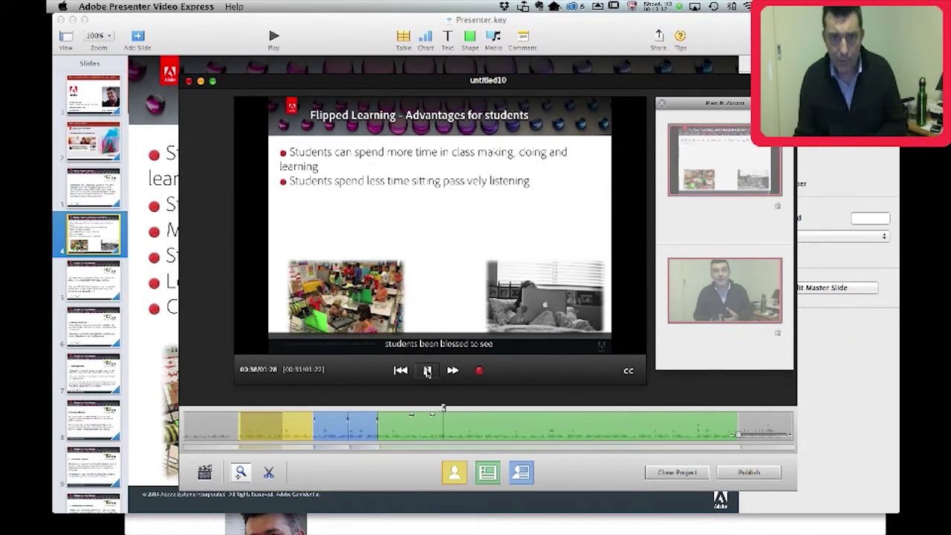
# During playback, alternate layouts: combined at about 00:40, presenter only at 00:44, combined at 00:47, presentation only at 00:51, and combined at 00:53
pyautogui.click(521, 473)
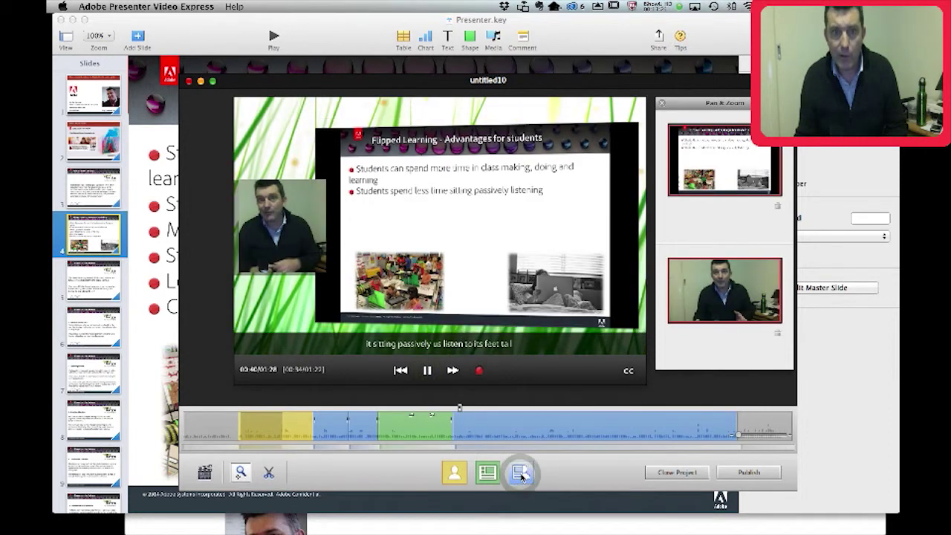
pyautogui.click(460, 477)
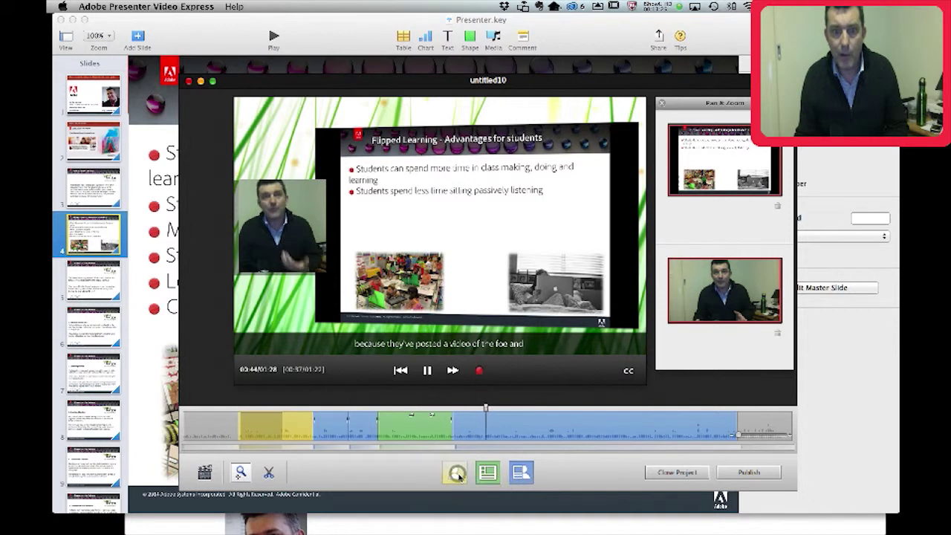
pyautogui.click(522, 476)
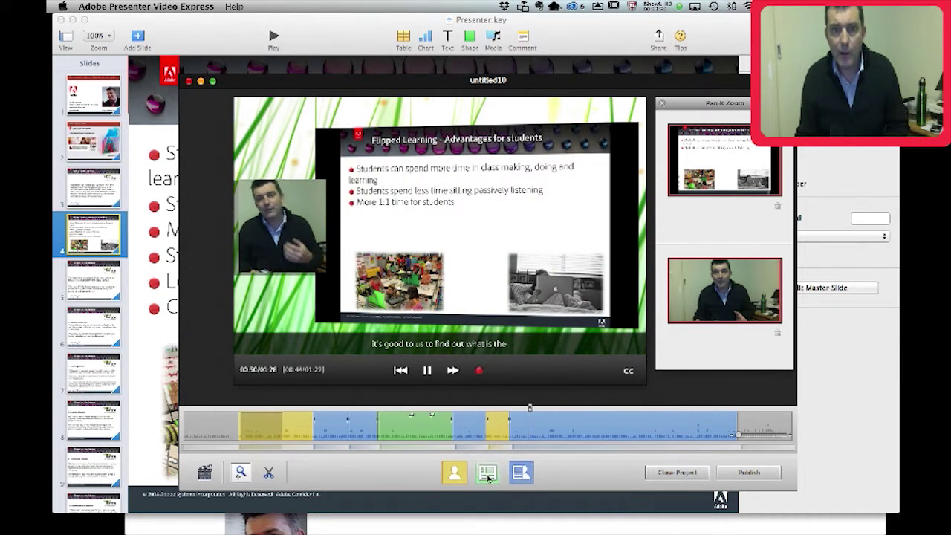
pyautogui.click(488, 475)
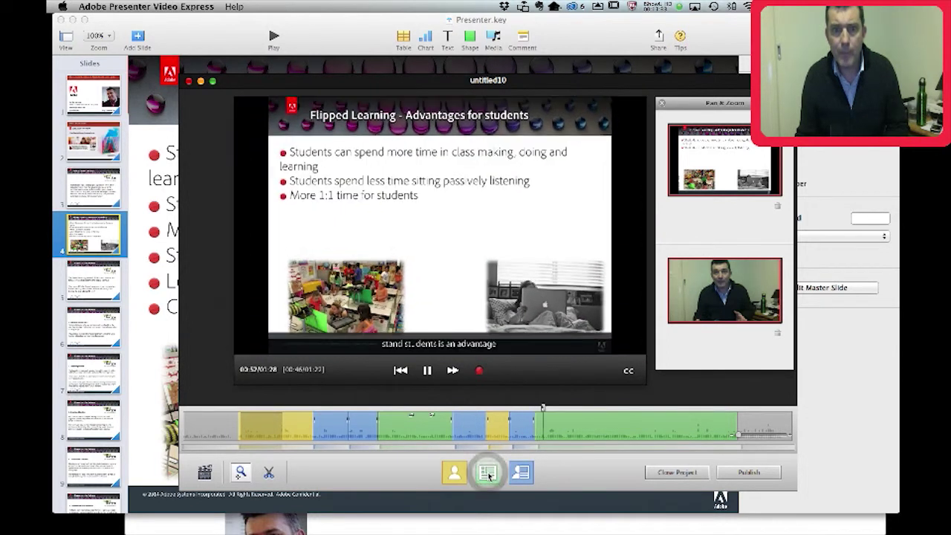
pyautogui.click(520, 476)
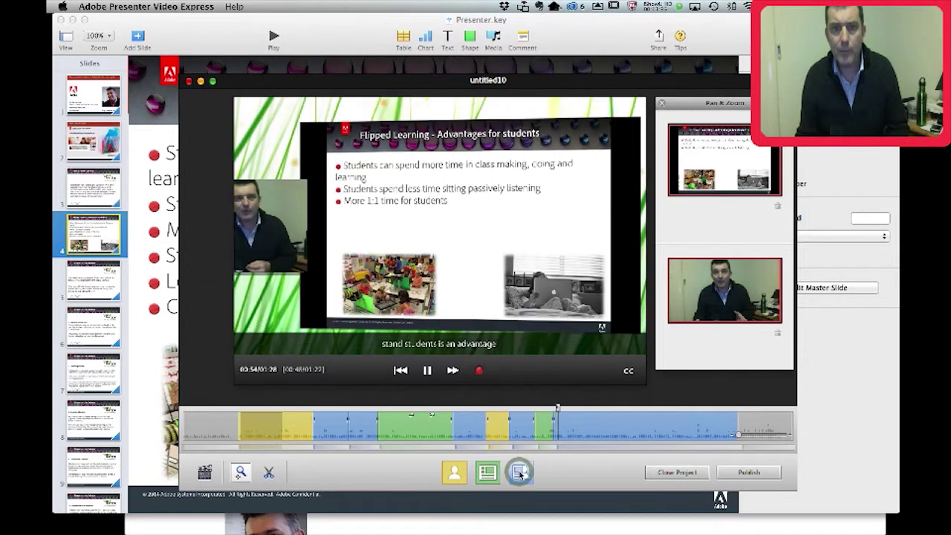
# During playback, swap the webcam side at about 00:56, show presenter only at 01:02, return to combined at about 01:05, and pause at 01:11
pyautogui.click(520, 476)
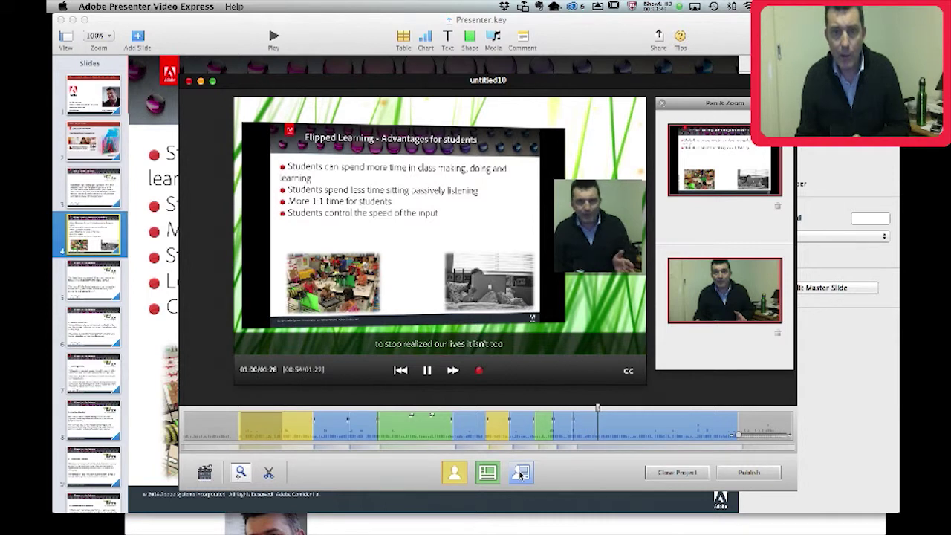
pyautogui.click(456, 473)
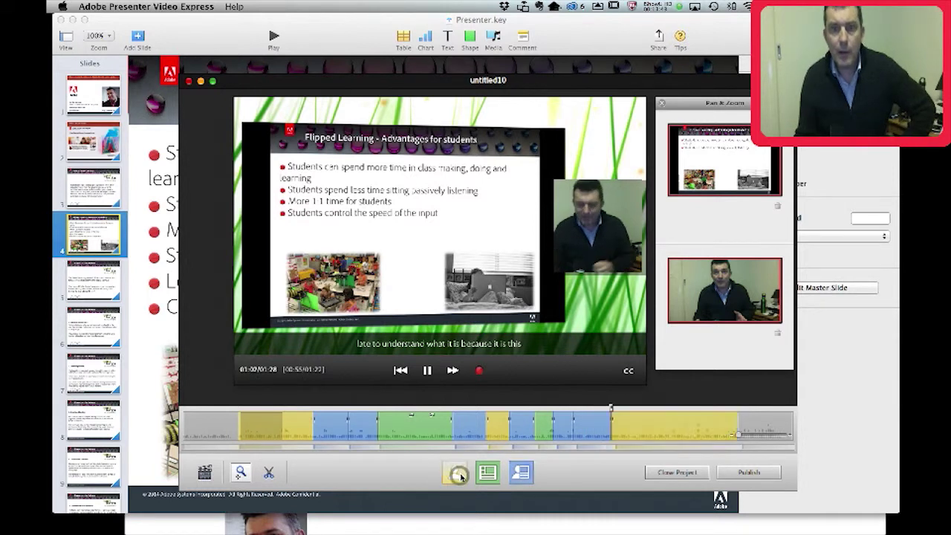
pyautogui.click(520, 474)
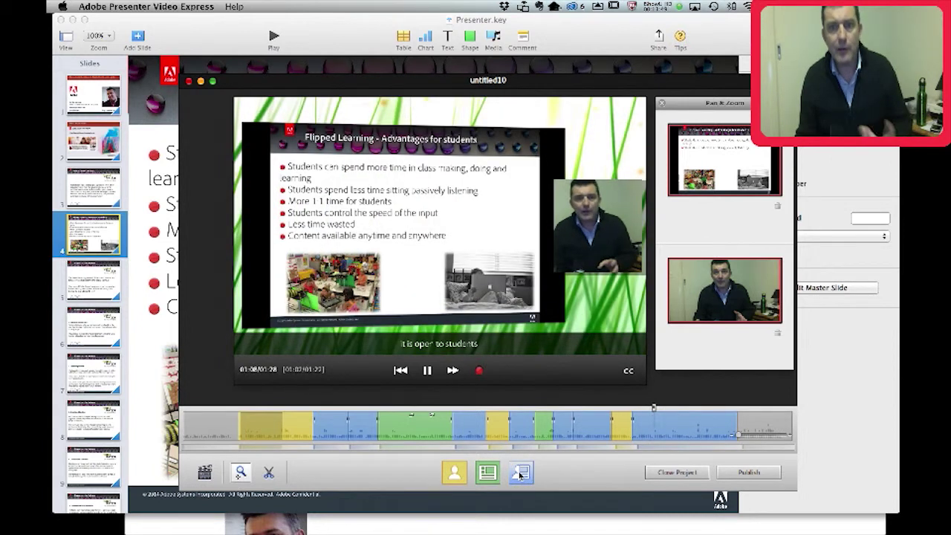
pyautogui.click(429, 371)
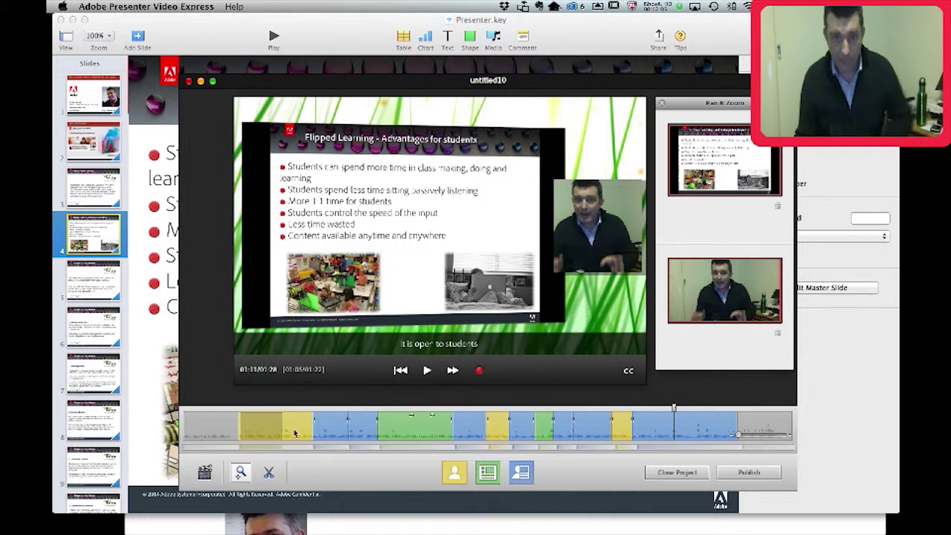
# Add a lower third at 01:11 with the presenter's name and the presenter title "Adobe"
pyautogui.click(208, 478)
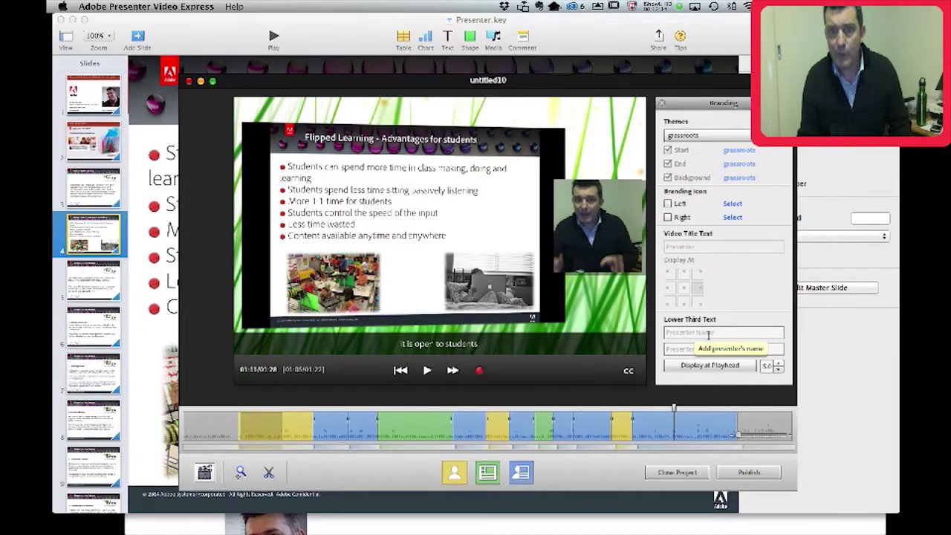
pyautogui.click(707, 336)
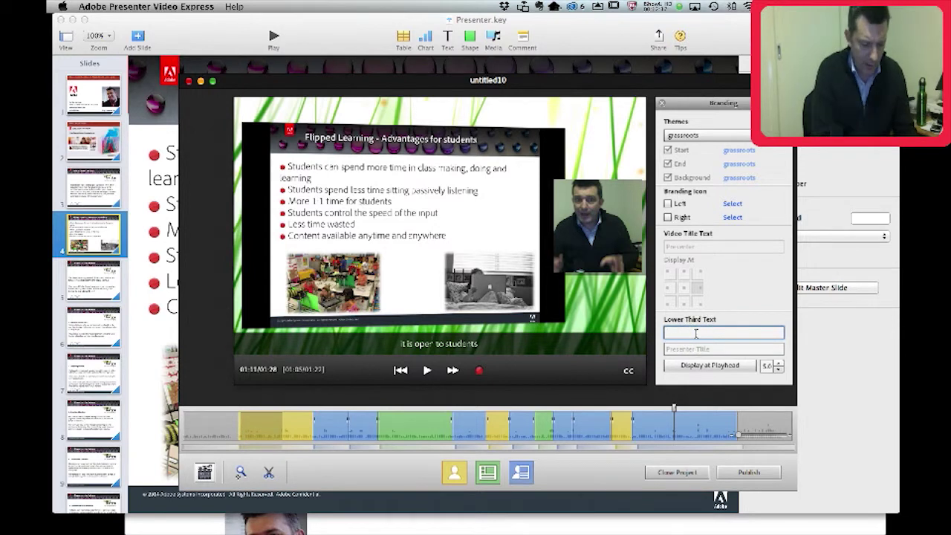
pyautogui.write('Dr Ti')
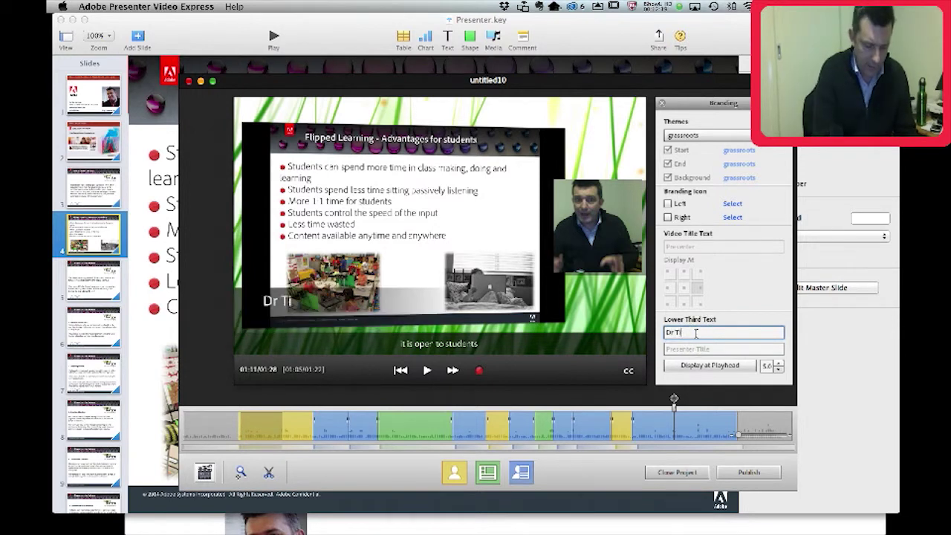
pyautogui.write('m Kitchen')
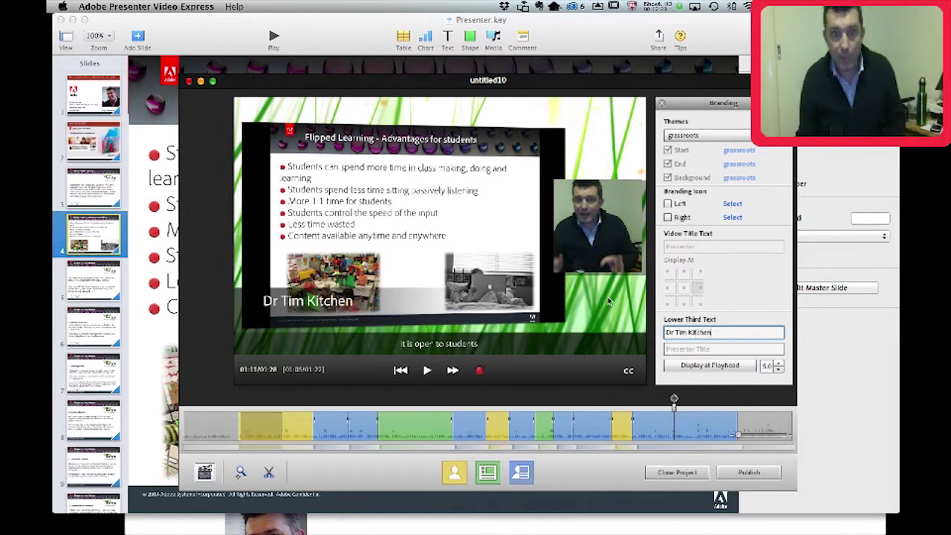
pyautogui.click(670, 350)
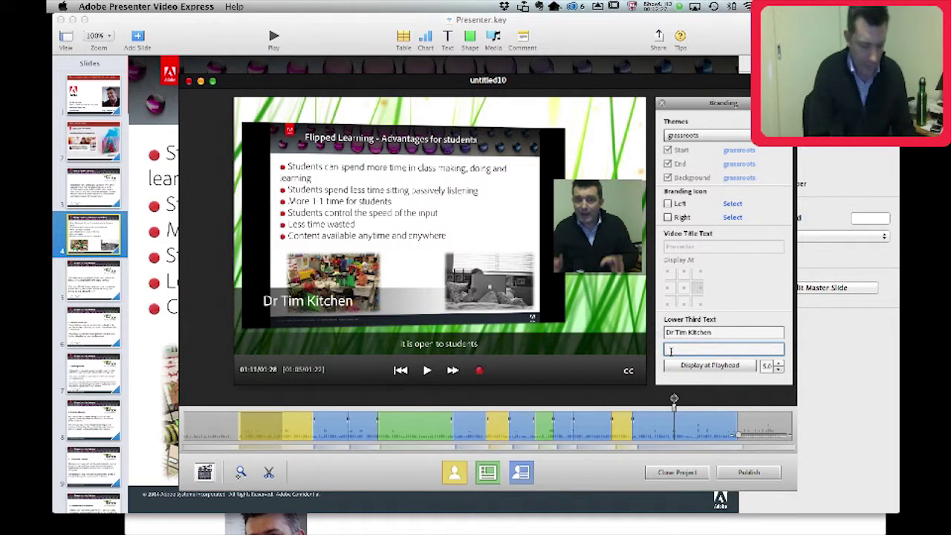
pyautogui.write('be')
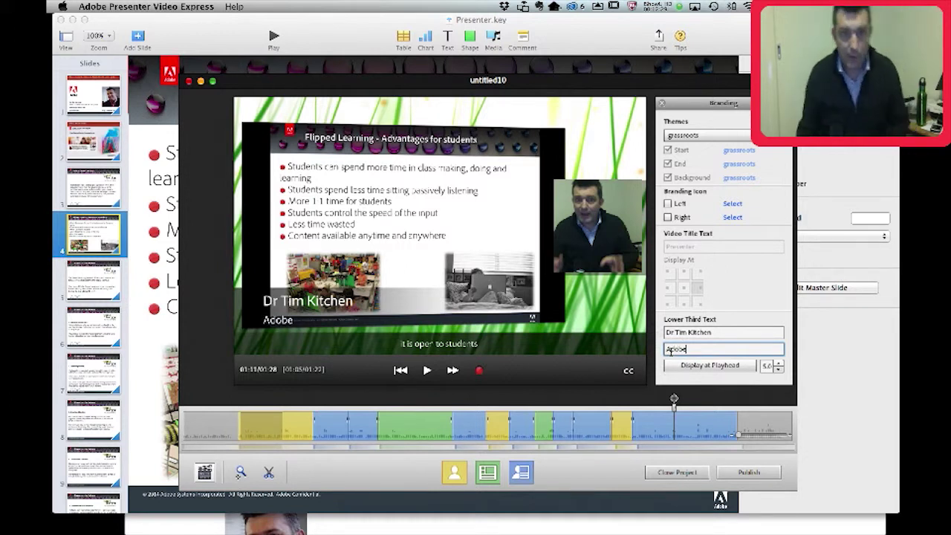
# Play the lower third back from 01:10 and continue the preview through the closing branding clip
pyautogui.click(428, 371)
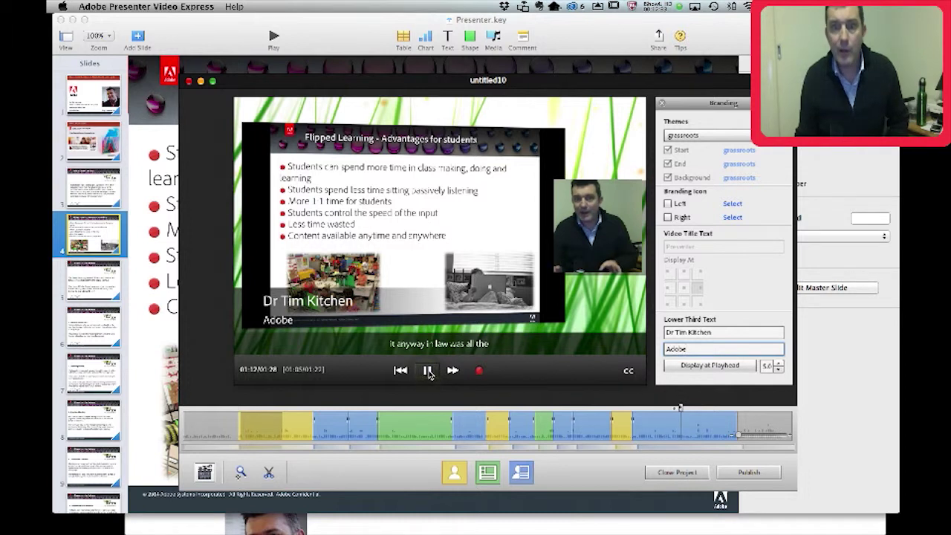
pyautogui.click(654, 410)
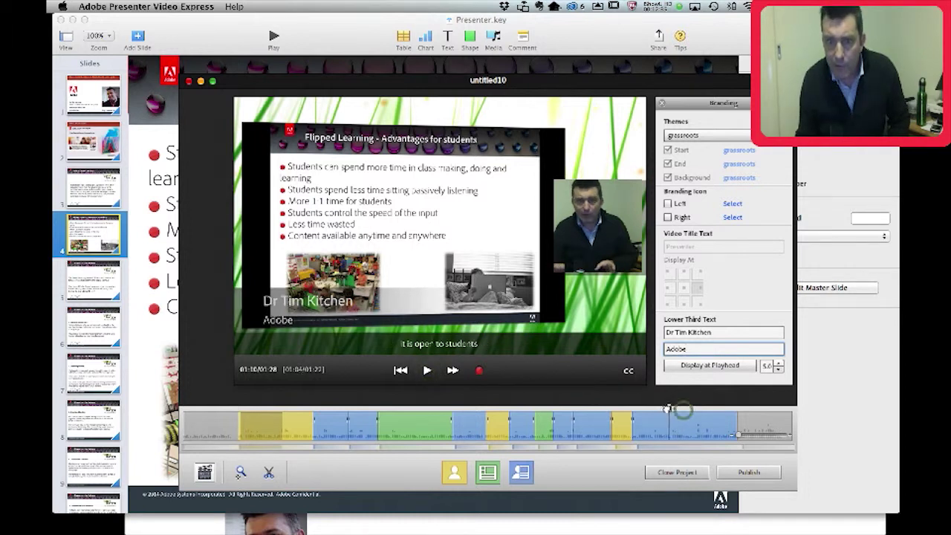
pyautogui.click(427, 370)
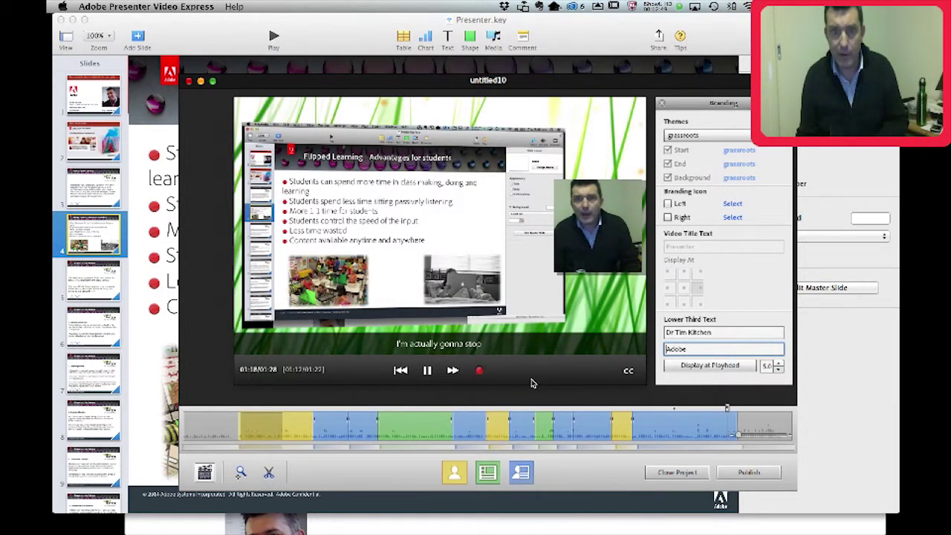
pyautogui.click(425, 371)
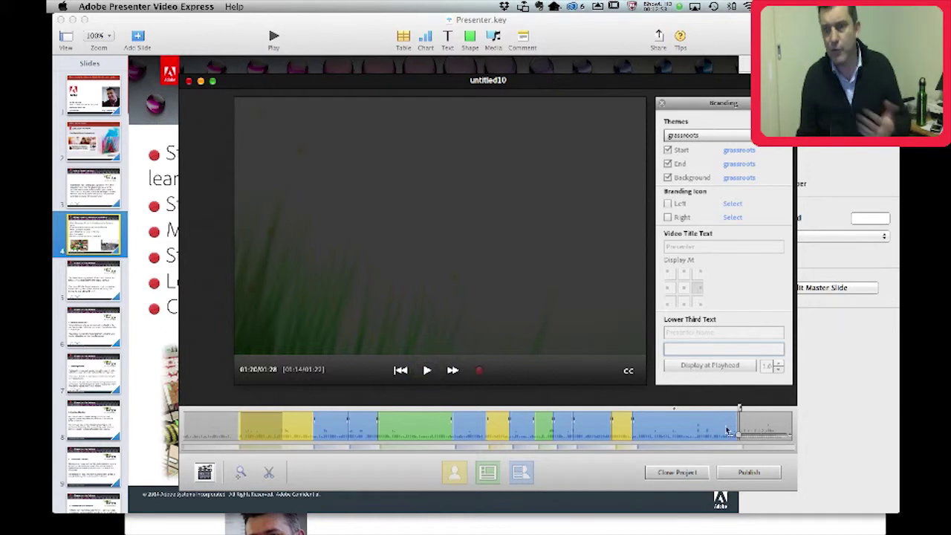
pyautogui.click(428, 371)
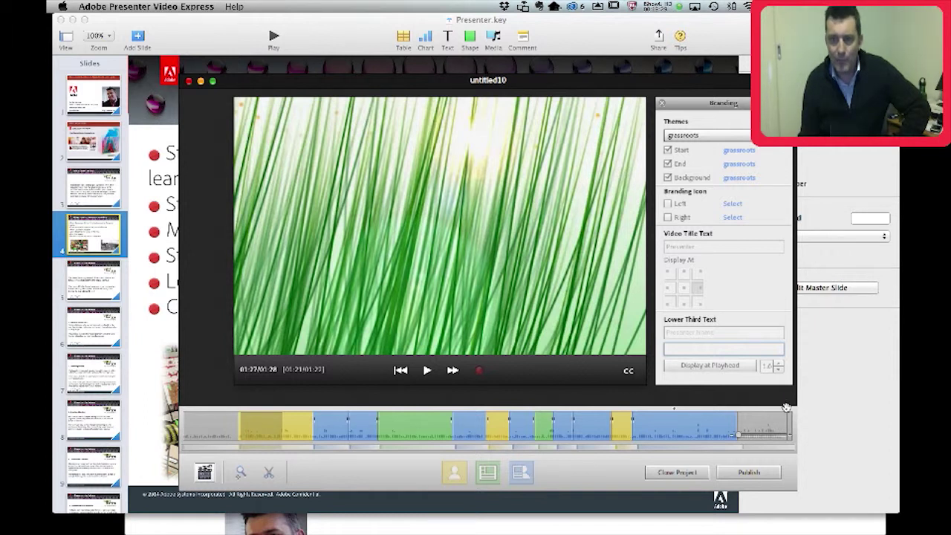
# Preview the presenter's opening from 00:15 to 00:16 to compare the automatic caption with the speech
pyautogui.moveTo(787, 408); pyautogui.dragTo(285, 405)
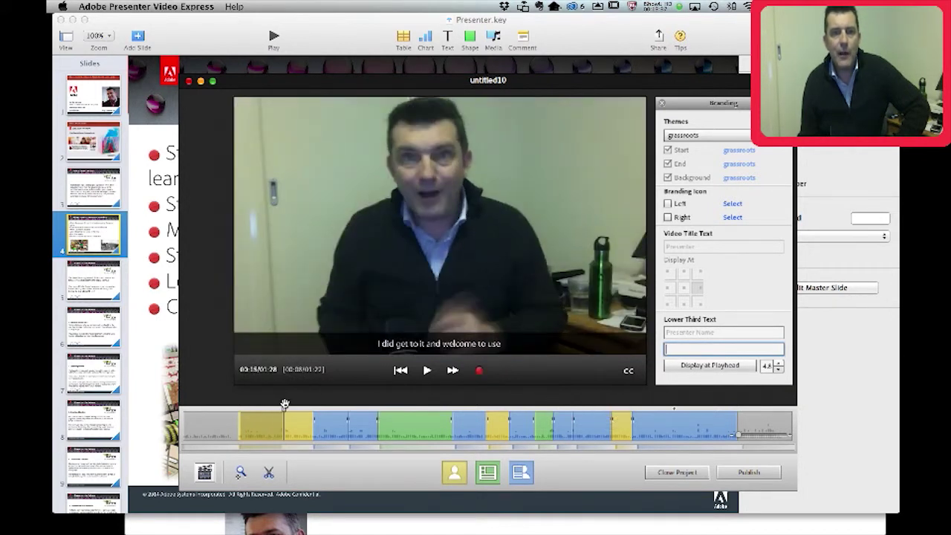
pyautogui.click(427, 371)
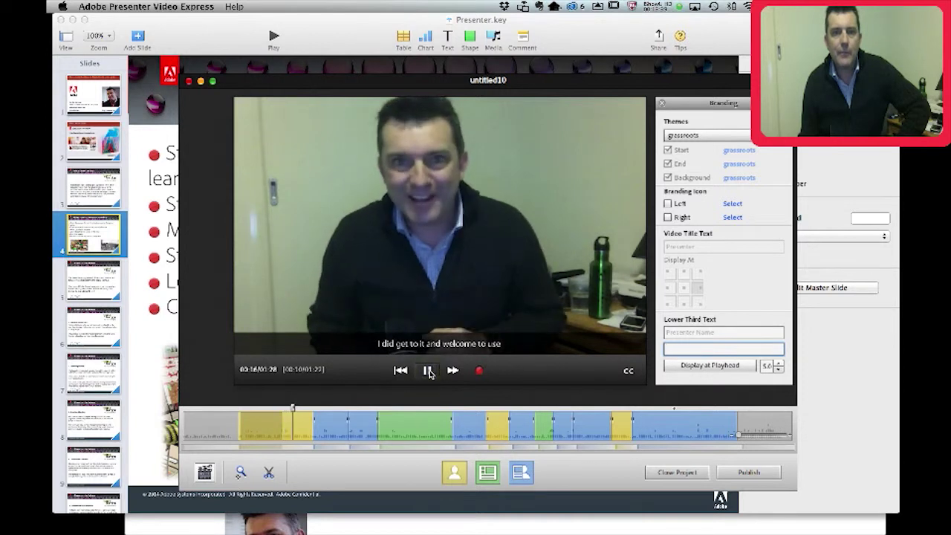
pyautogui.click(428, 371)
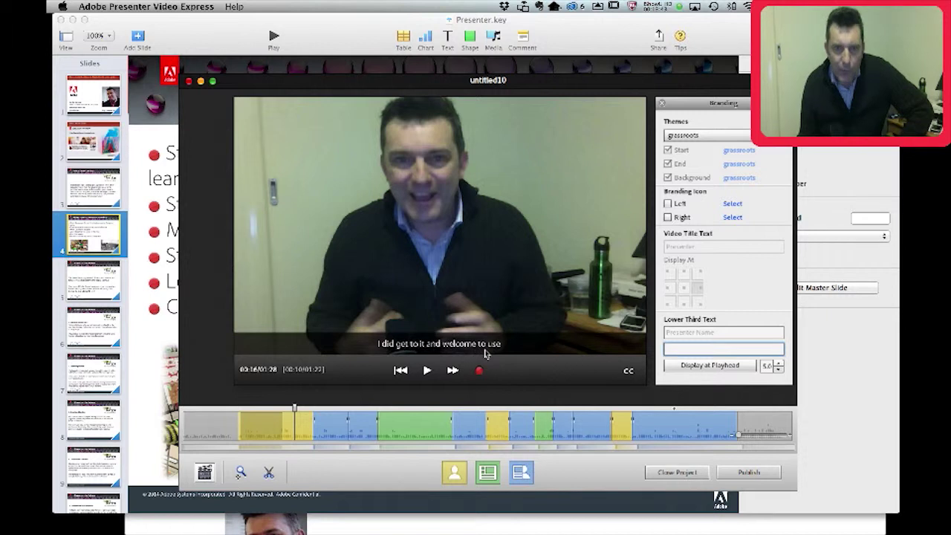
pyautogui.moveTo(292, 408); pyautogui.dragTo(286, 407)
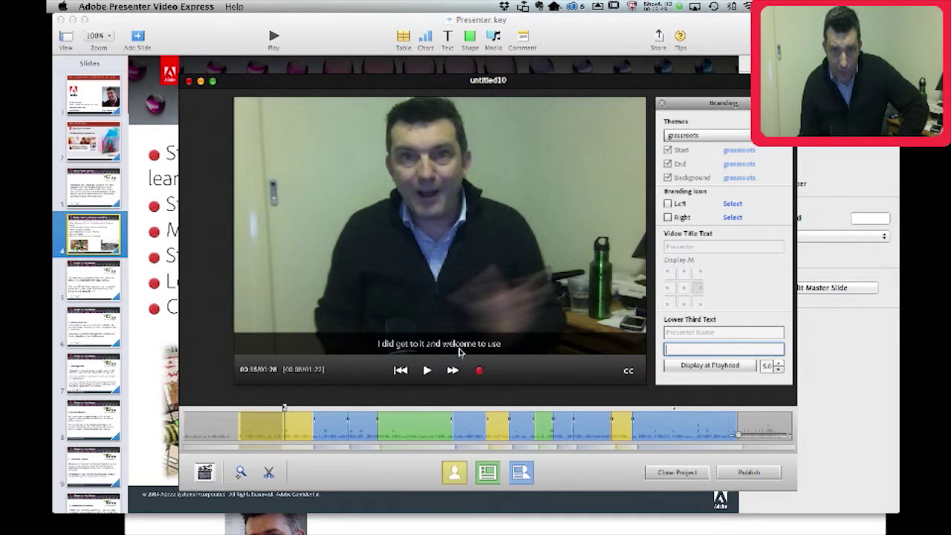
# Show the closed captioning list, look through its entries, and replay the opening from 00:14 to 00:16 against its caption
pyautogui.click(629, 371)
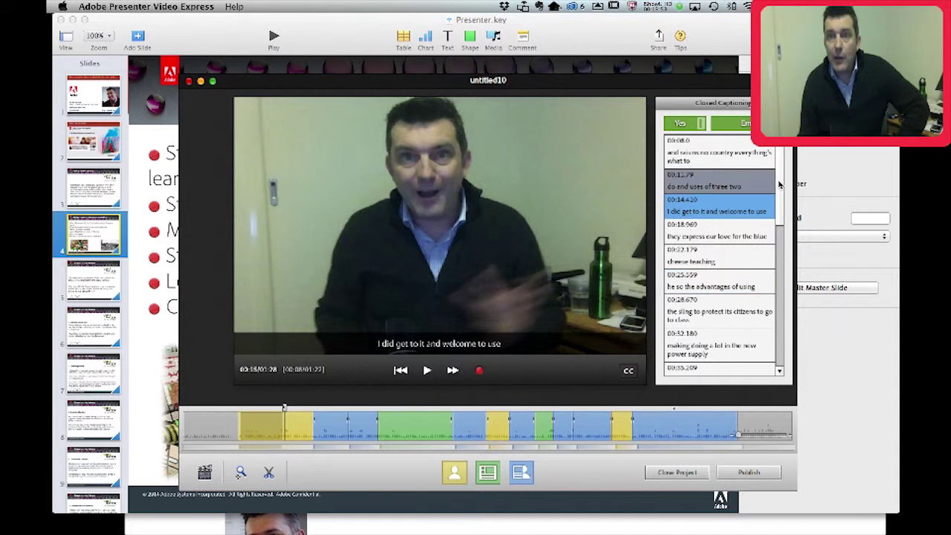
pyautogui.moveTo(779, 182); pyautogui.dragTo(778, 192)
pyautogui.scroll(-5, 778, 180)
pyautogui.scroll(7, 781, 175)
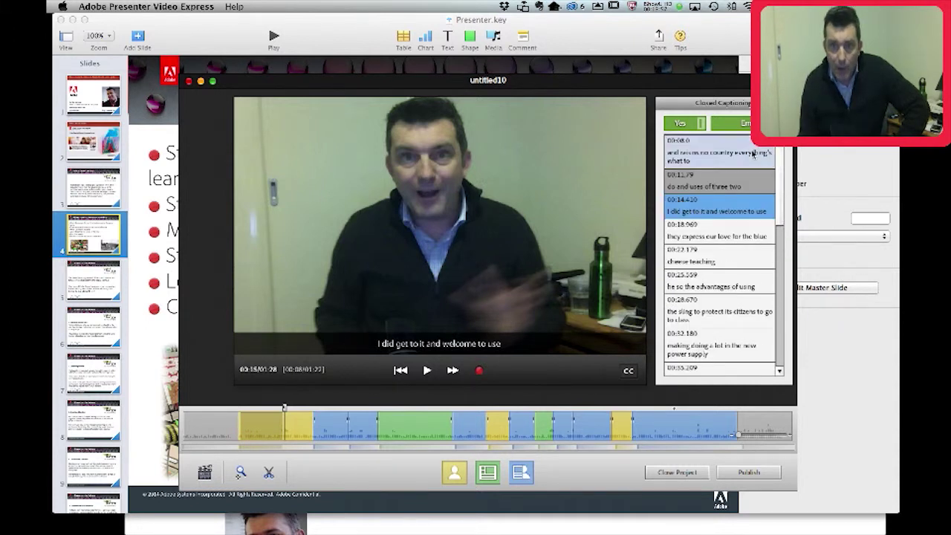
pyautogui.click(283, 407)
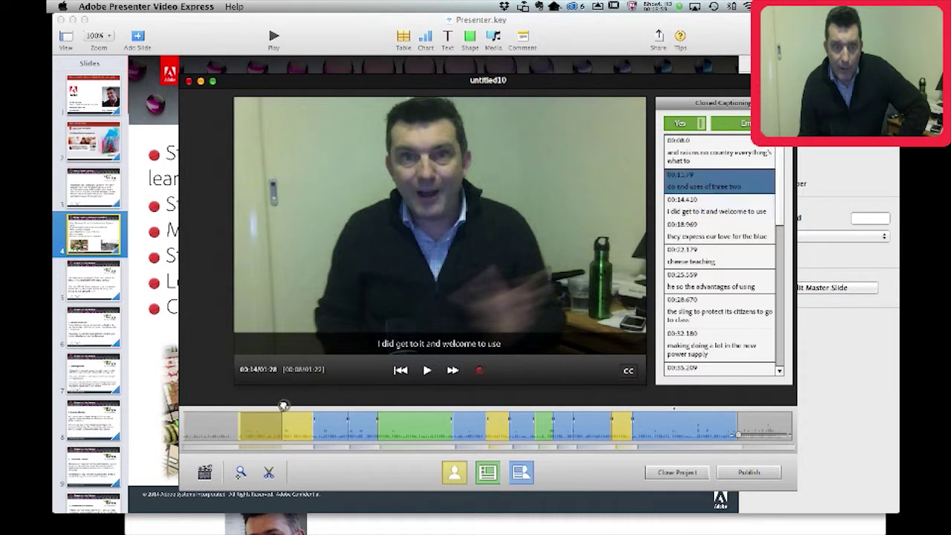
pyautogui.click(427, 370)
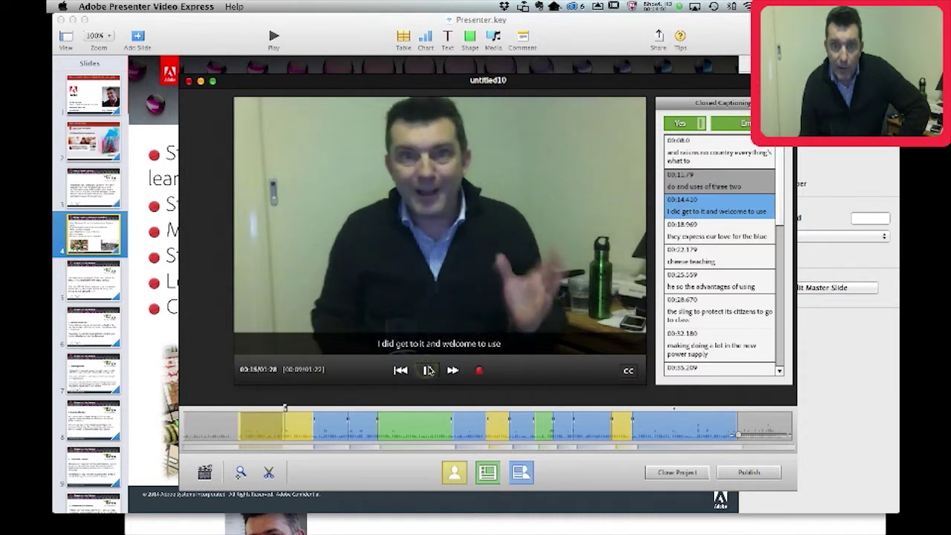
pyautogui.click(429, 370)
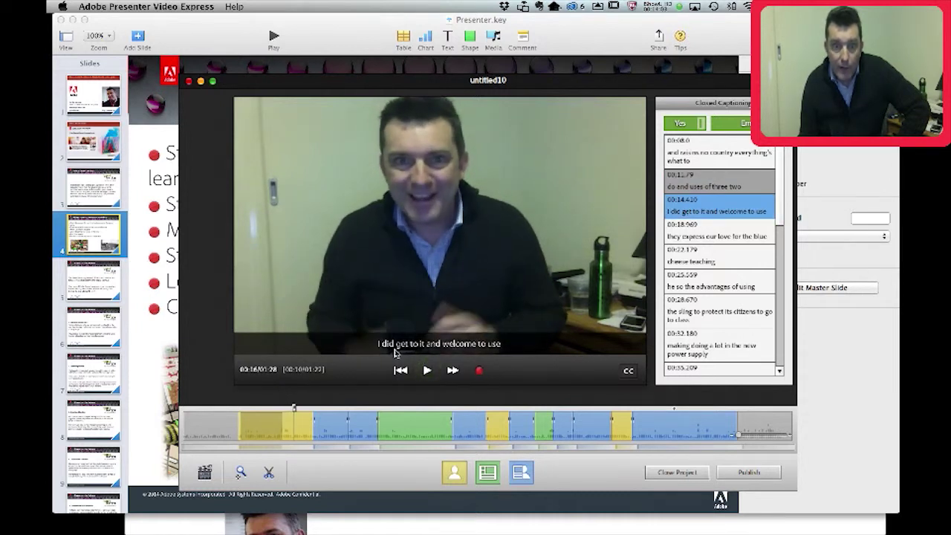
# Replace the 00:14.410 caption's text with "Hi", the presenter's full name and "here"
pyautogui.click(690, 203)
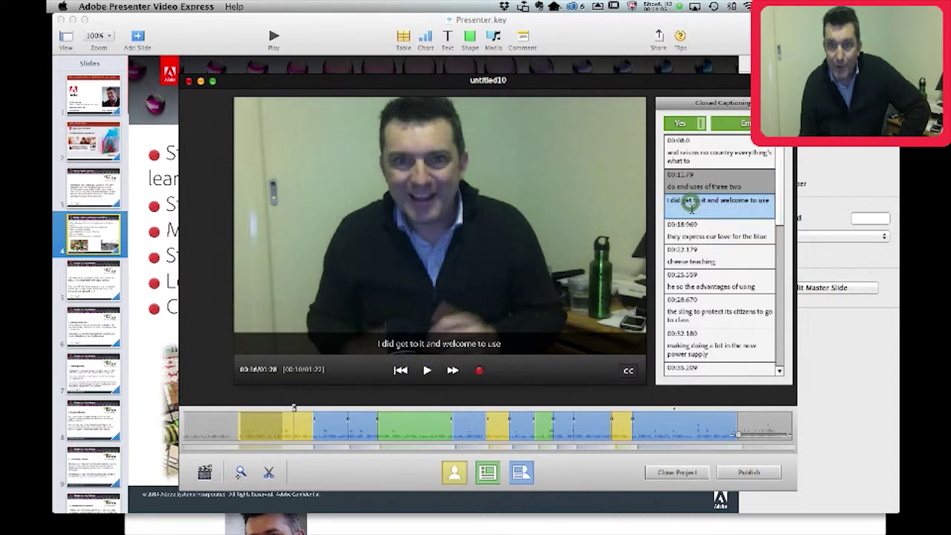
pyautogui.moveTo(672, 200); pyautogui.dragTo(774, 199)
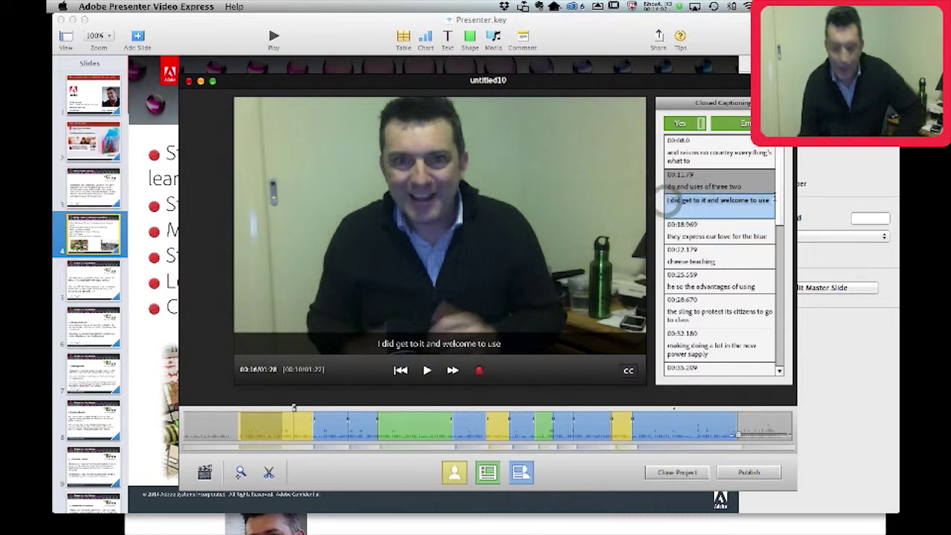
pyautogui.write('Hi Tim Kitchen')
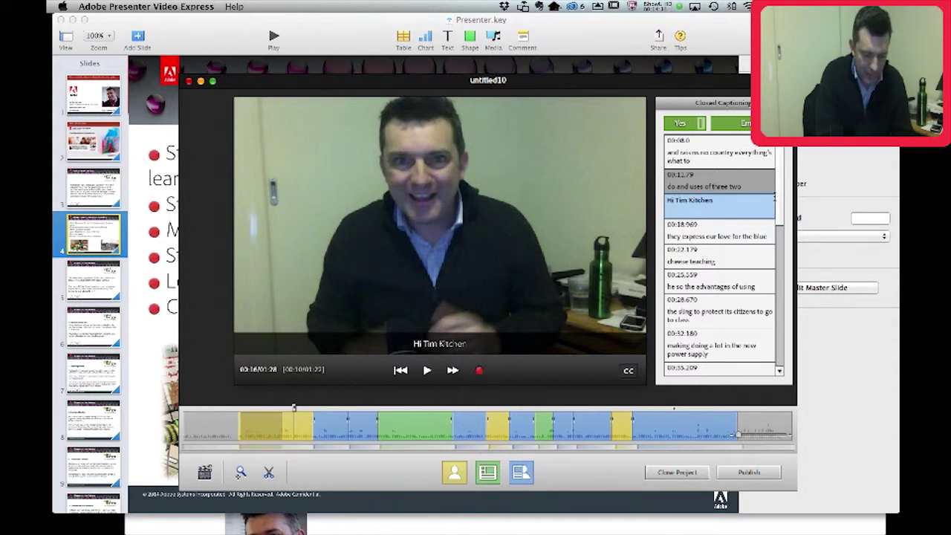
pyautogui.write(' here')
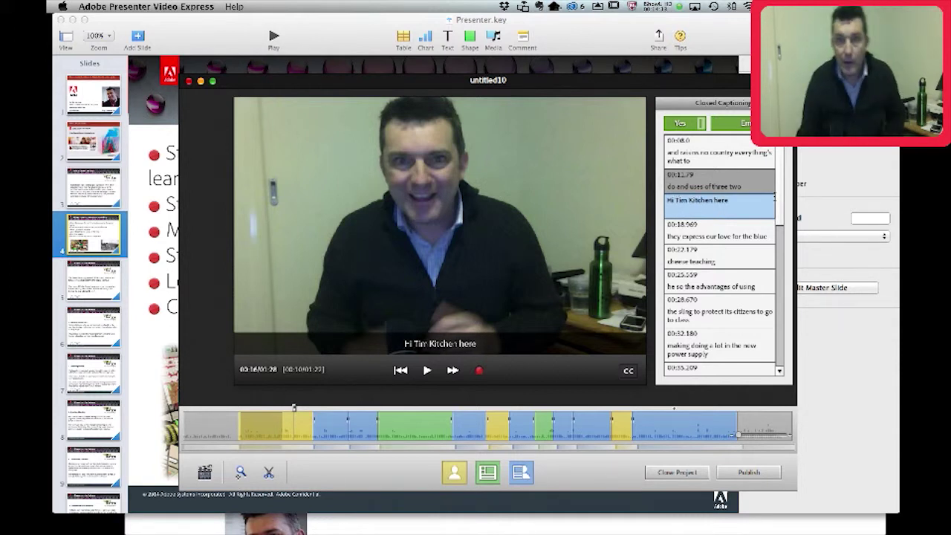
# Play the opening from about 00:14 to 00:20 to check the edited greeting caption
pyautogui.moveTo(292, 408); pyautogui.dragTo(283, 407)
pyautogui.click(425, 370)
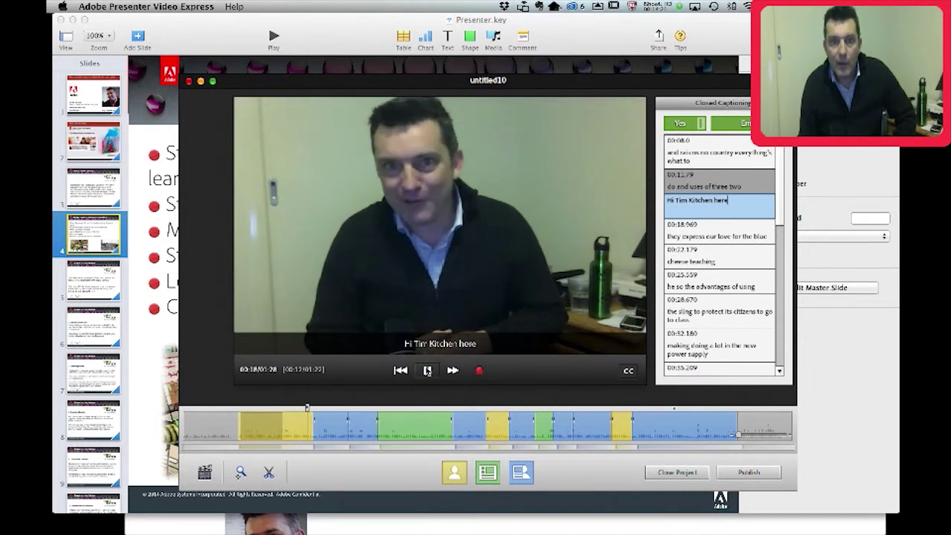
pyautogui.click(426, 371)
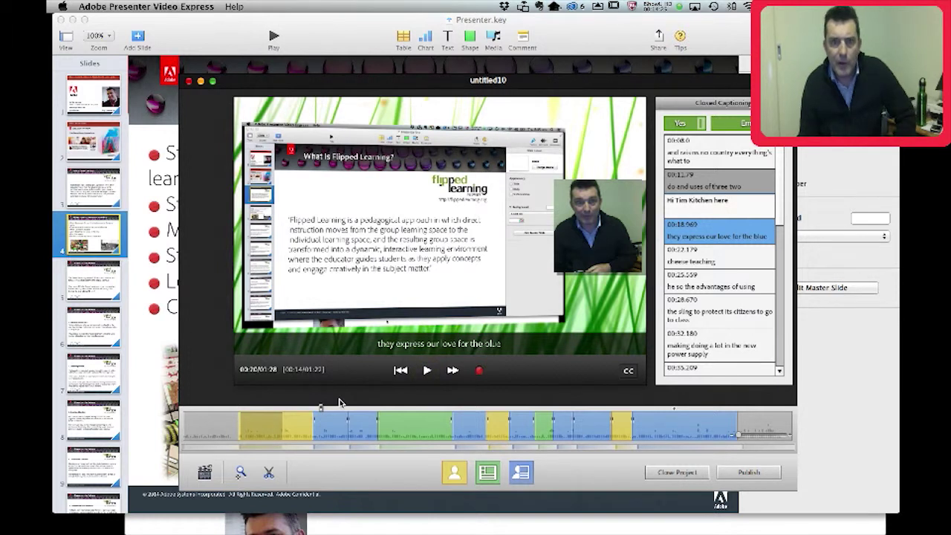
# Append ", welcoem to" to the 00:14.410 caption and move the playhead to 00:34
pyautogui.click(747, 200)
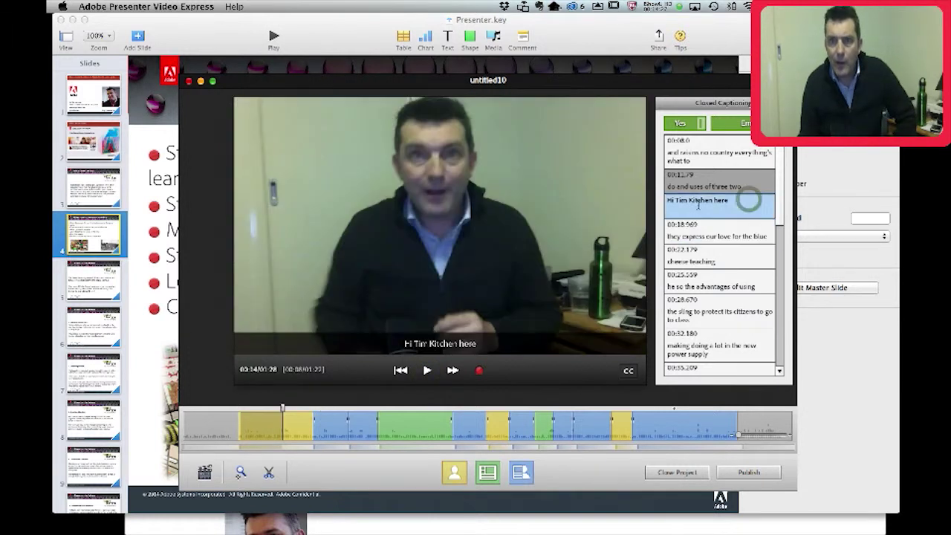
pyautogui.click(743, 201)
pyautogui.write(', welcoem to')
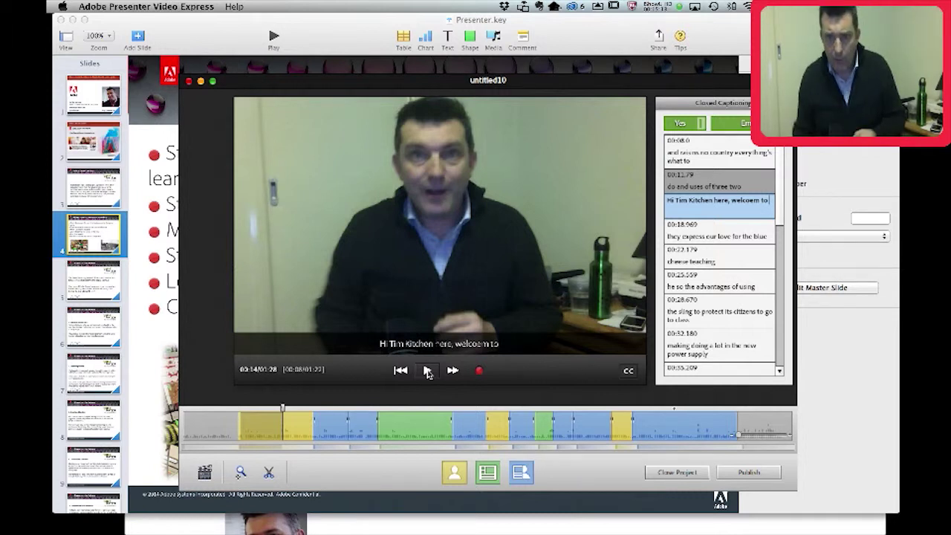
pyautogui.moveTo(282, 407); pyautogui.dragTo(435, 428)
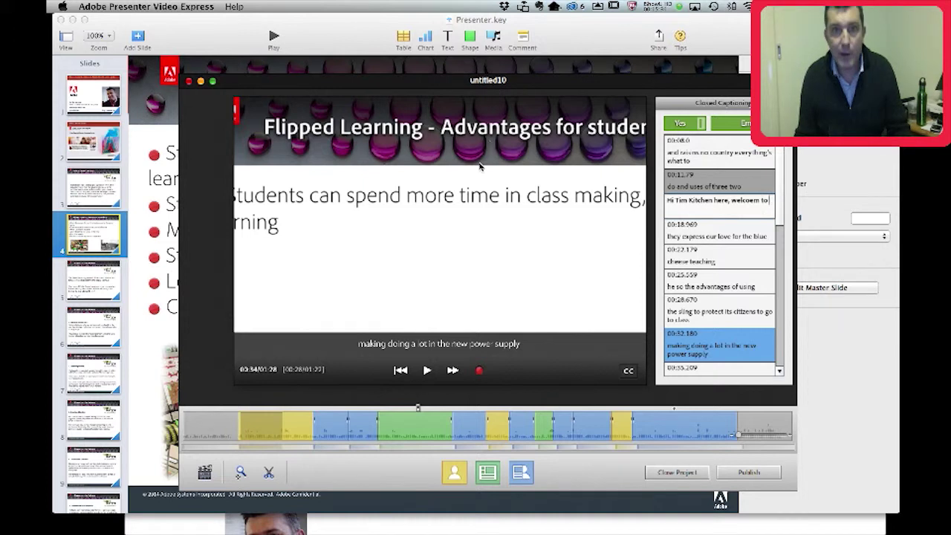
# Rename the project to "Presenter Demo"
pyautogui.click(483, 83)
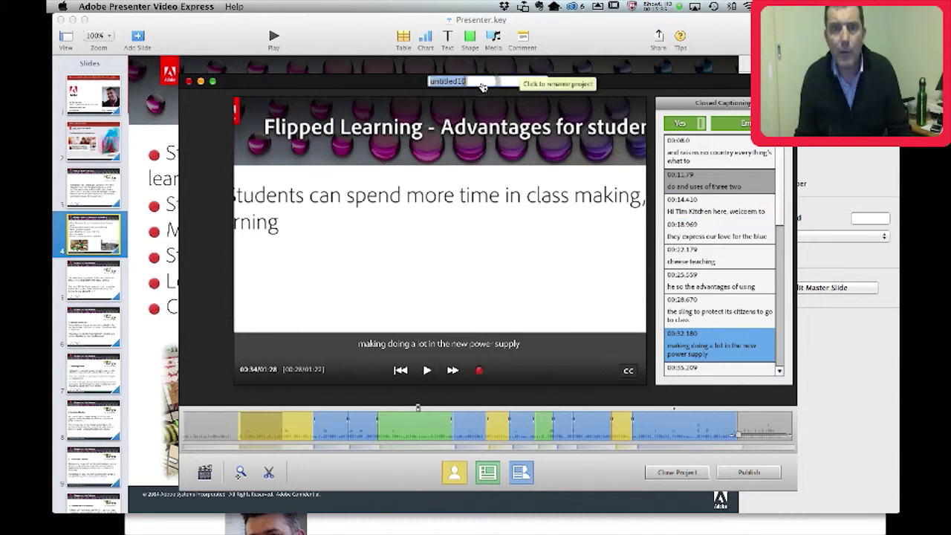
pyautogui.moveTo(481, 82); pyautogui.dragTo(423, 80)
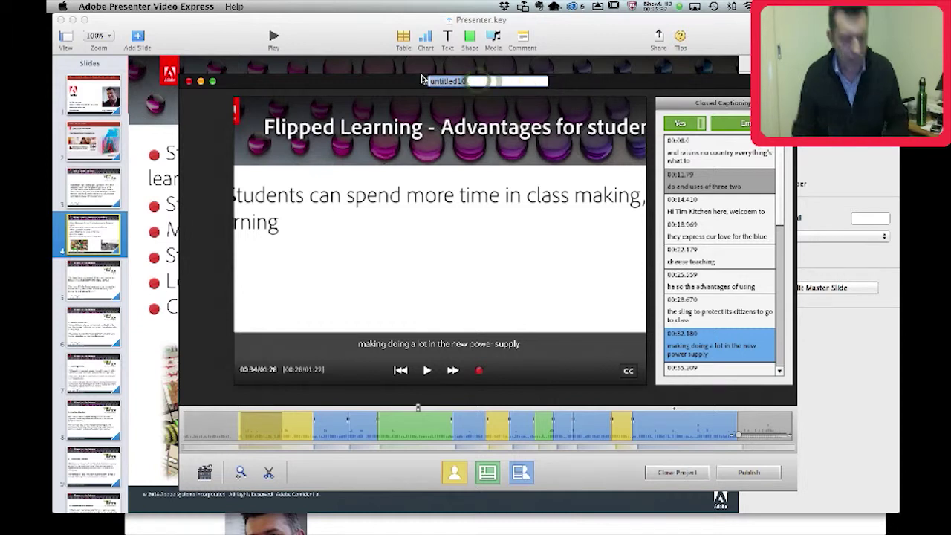
pyautogui.write('Presenter')
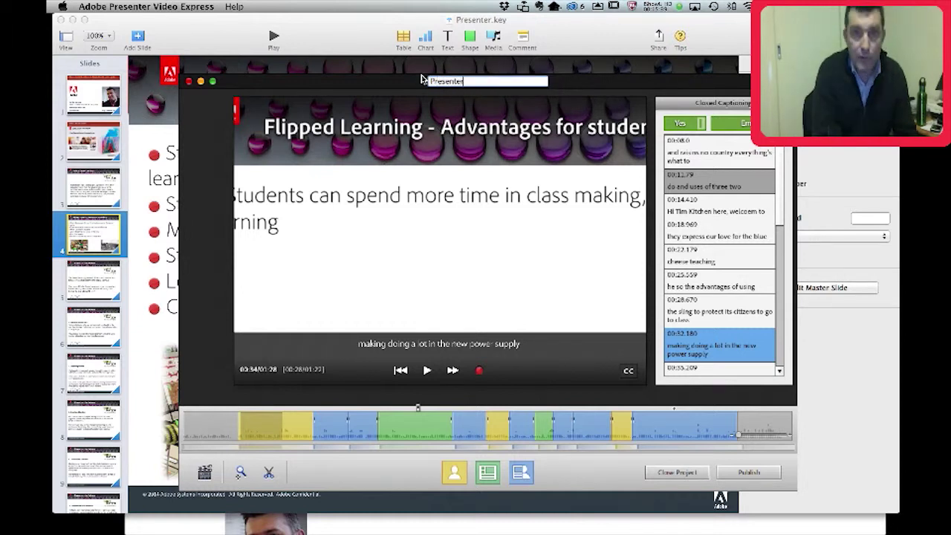
pyautogui.write(' Demo')
pyautogui.press('Return')
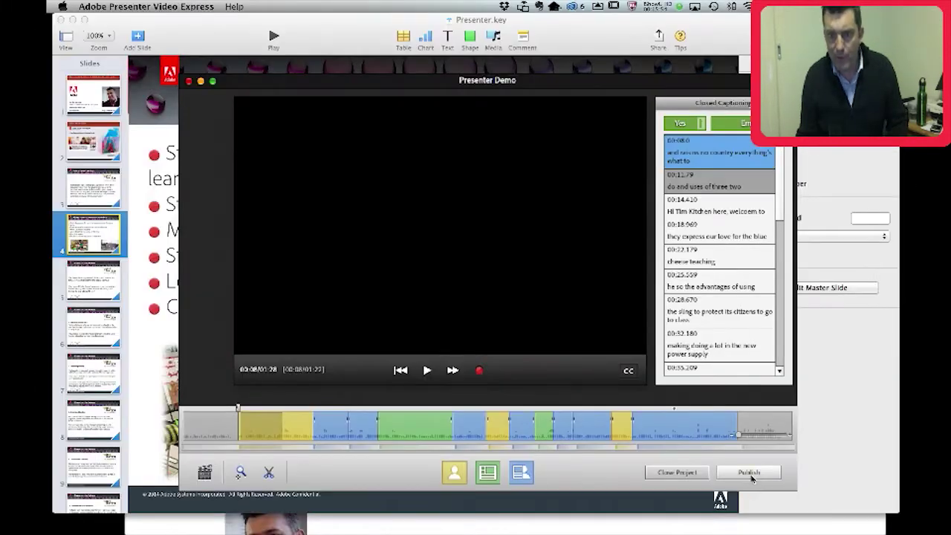
# Publish the finished project to the computer
pyautogui.click(751, 475)
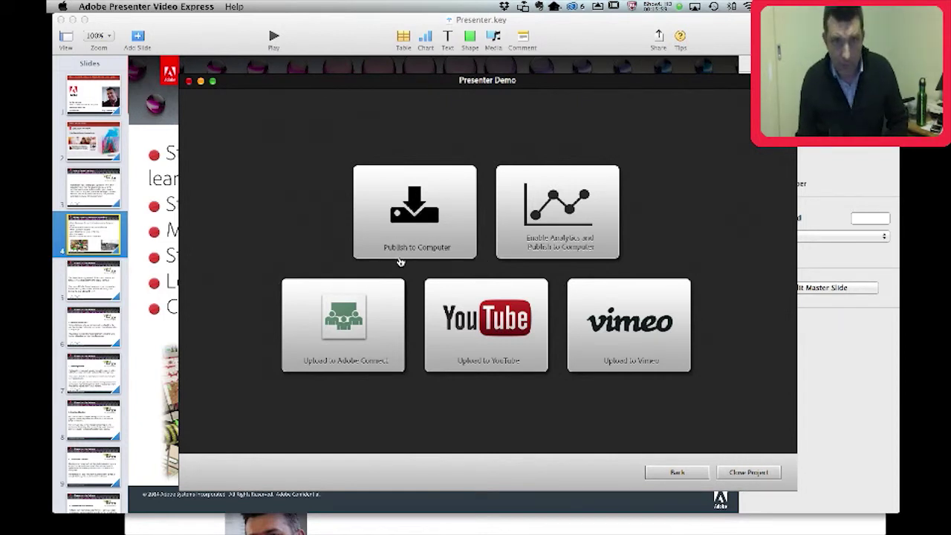
pyautogui.click(405, 214)
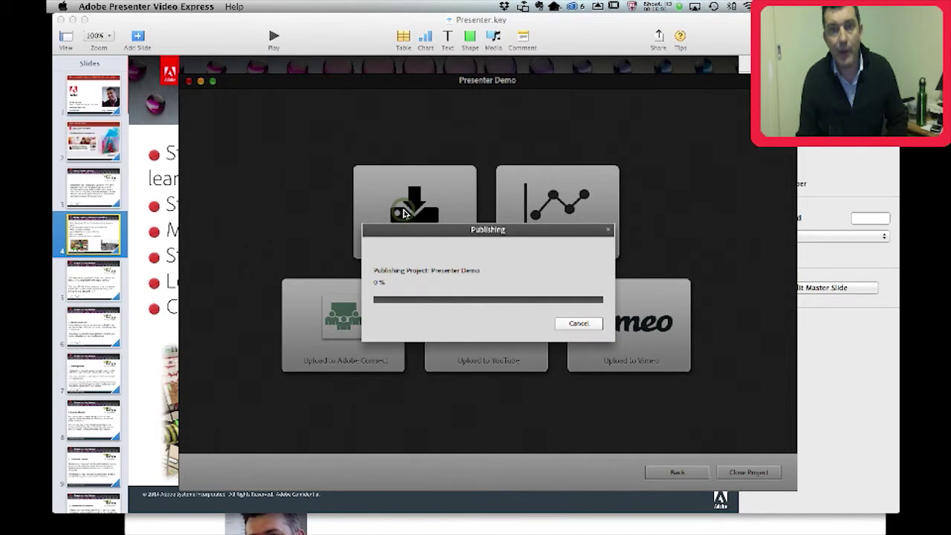
# Cancel the running publish of the Presenter Demo project and confirm the cancellation
pyautogui.click(577, 324)
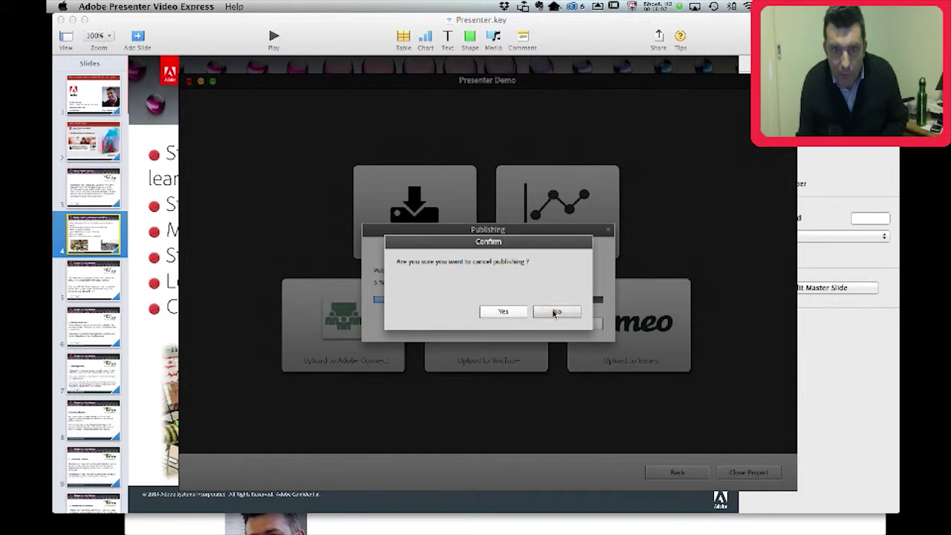
pyautogui.click(519, 312)
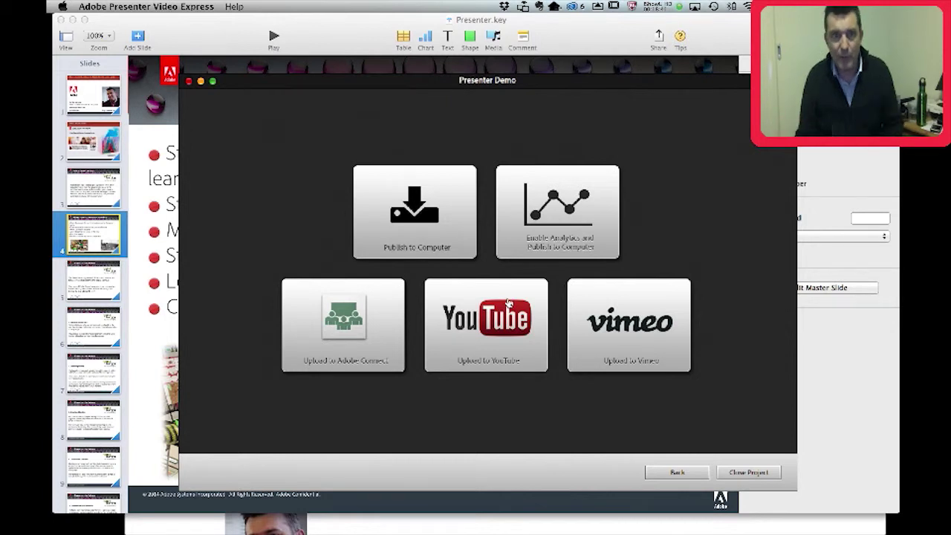
# Switch to the Keynote presentation, play it from the "Flipped Learning Network" slide and reveal that slide's second paragraph
pyautogui.moveTo(578, 80); pyautogui.dragTo(585, 86)
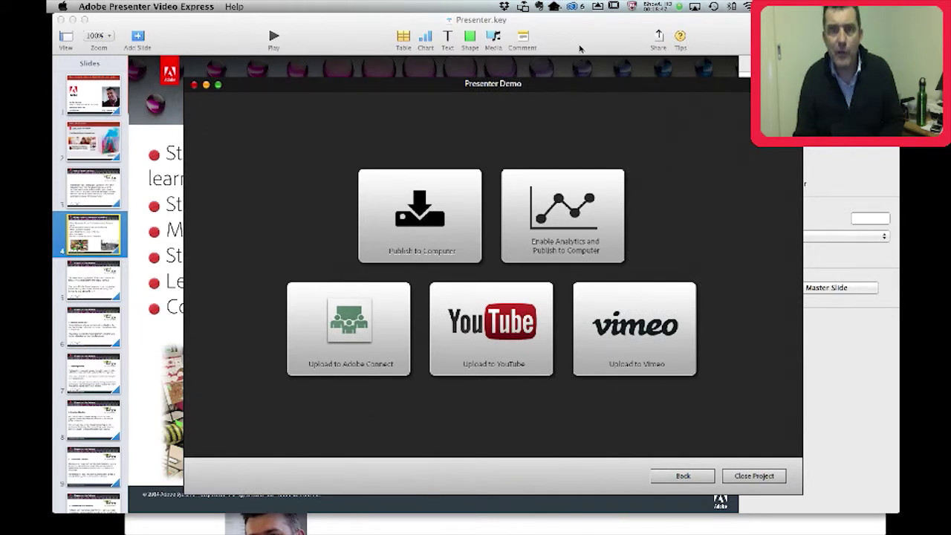
pyautogui.click(580, 49)
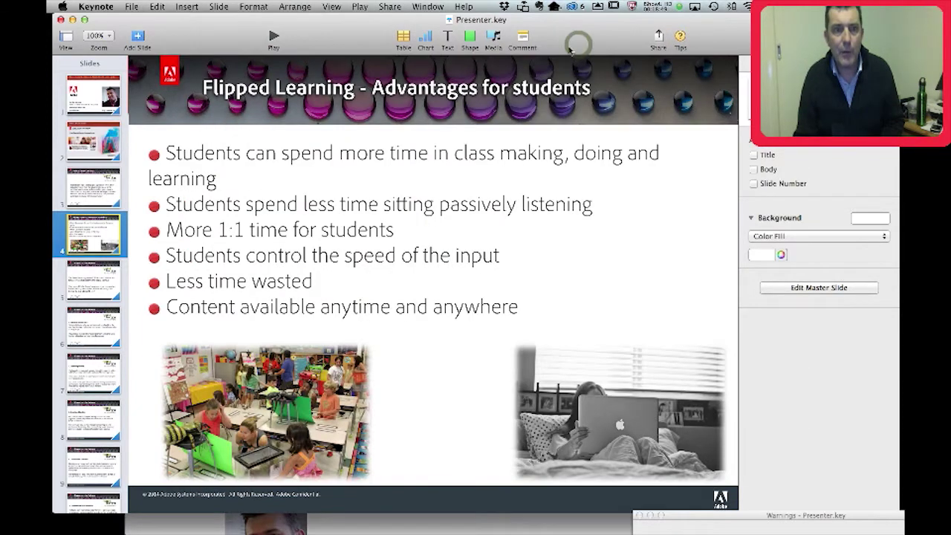
pyautogui.click(87, 276)
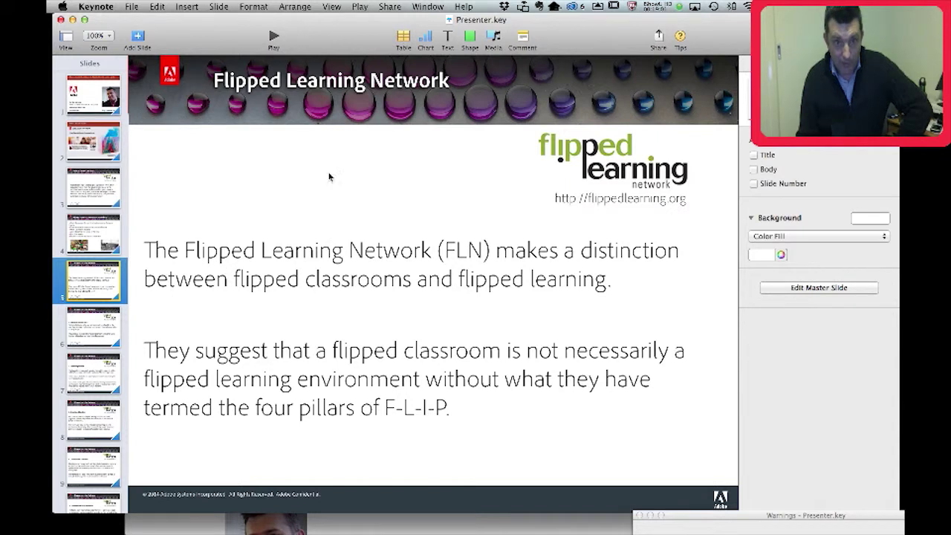
pyautogui.click(272, 37)
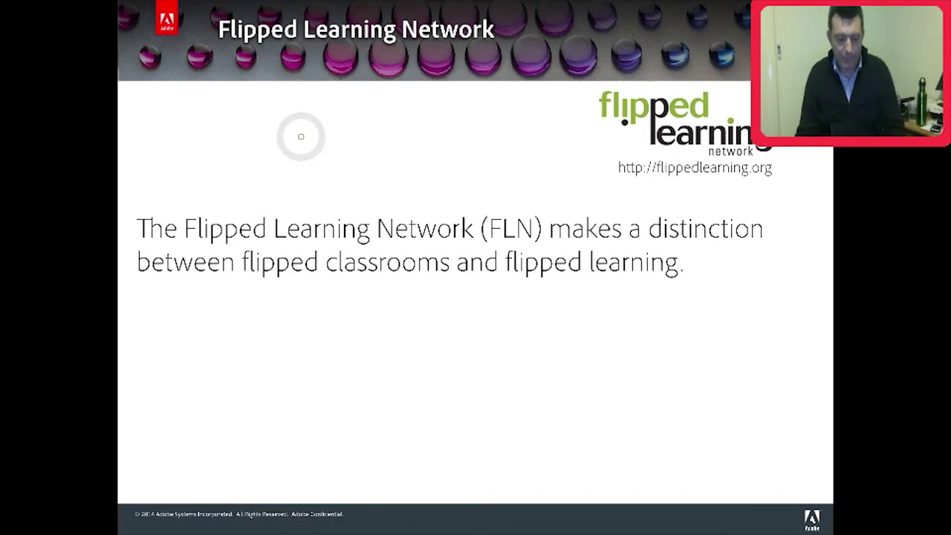
pyautogui.click(322, 127)
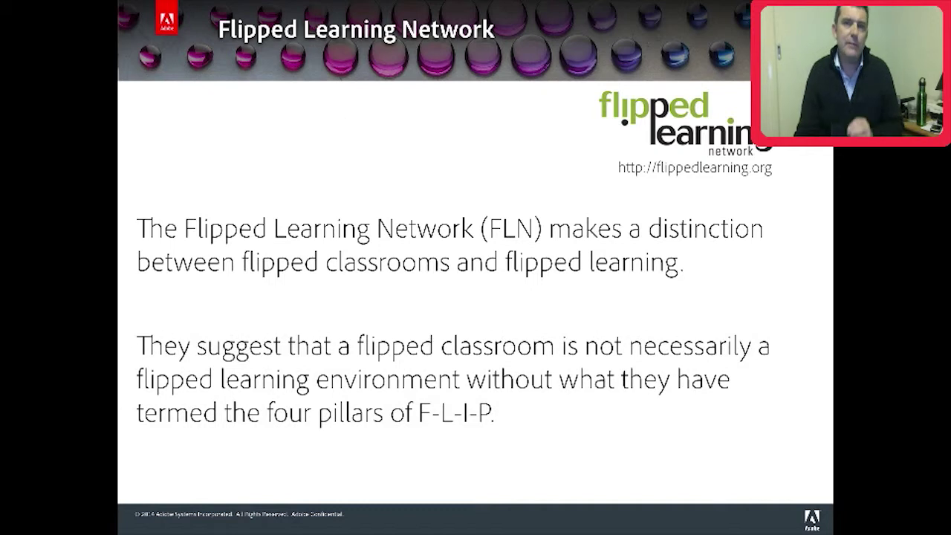